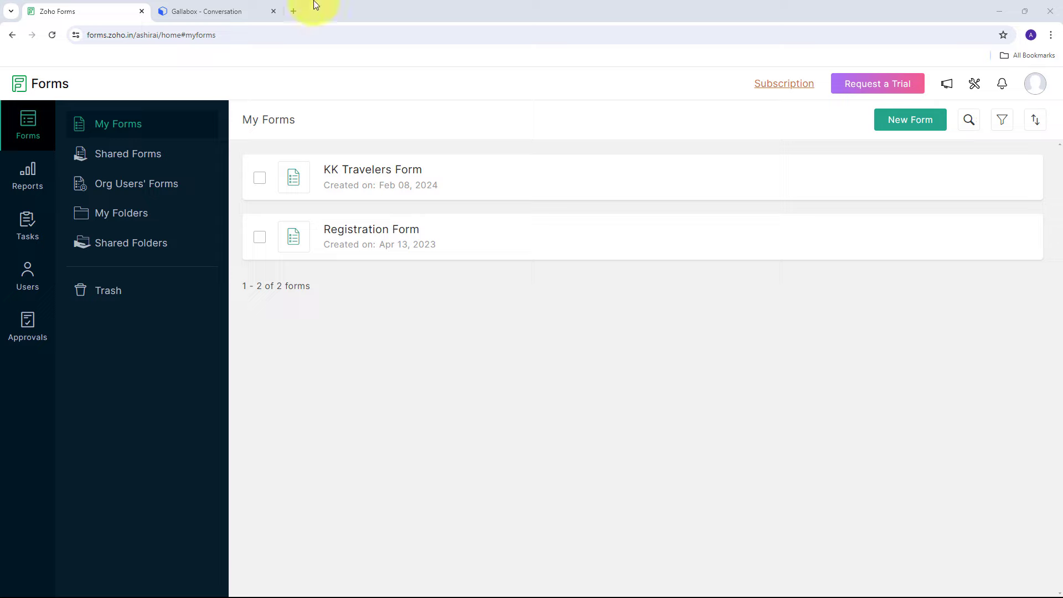
left_click(166, 11)
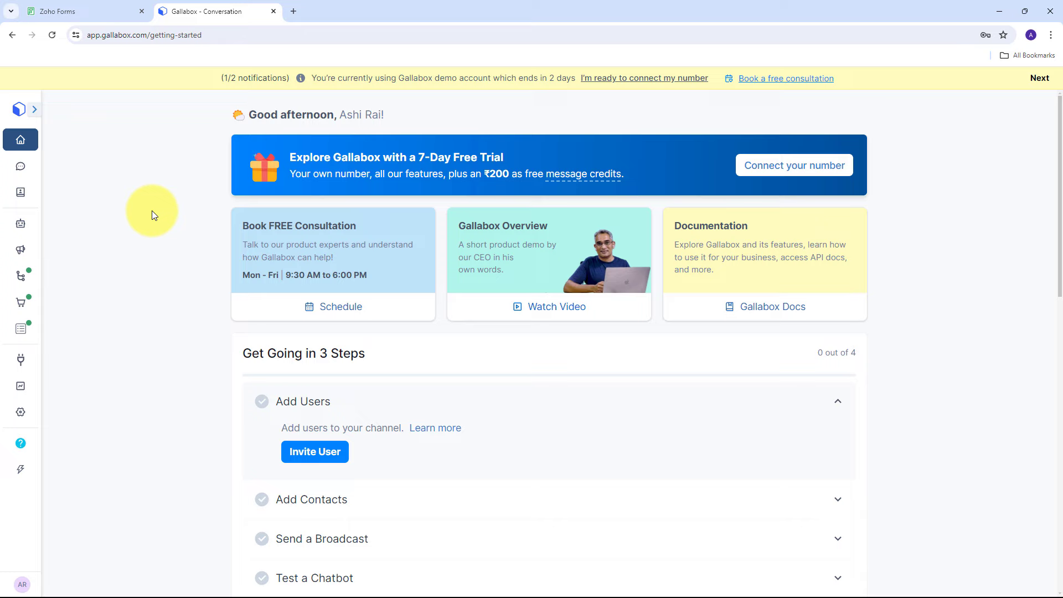
left_click(83, 10)
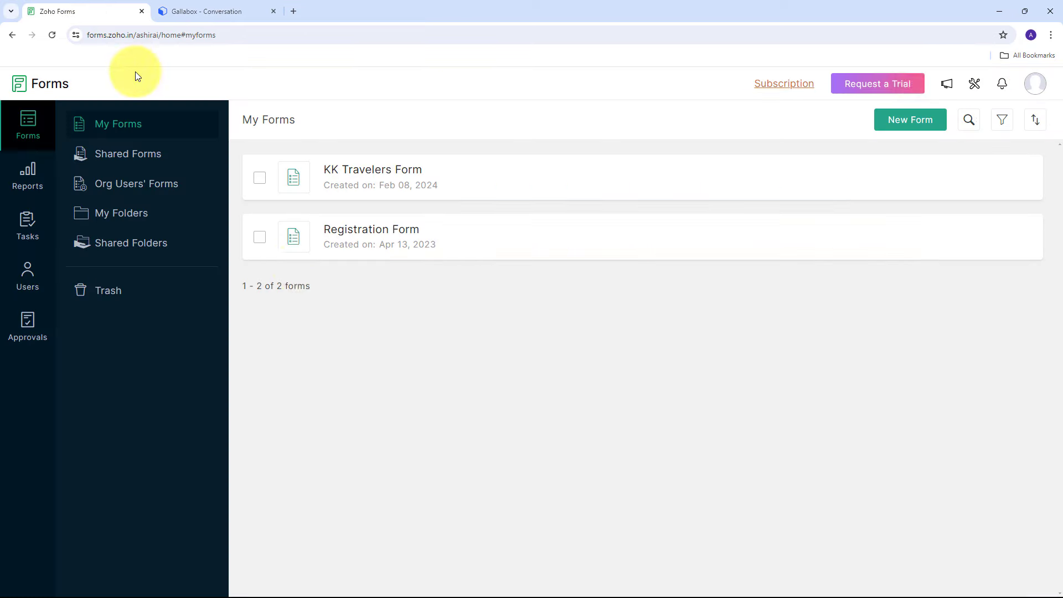
left_click(230, 11)
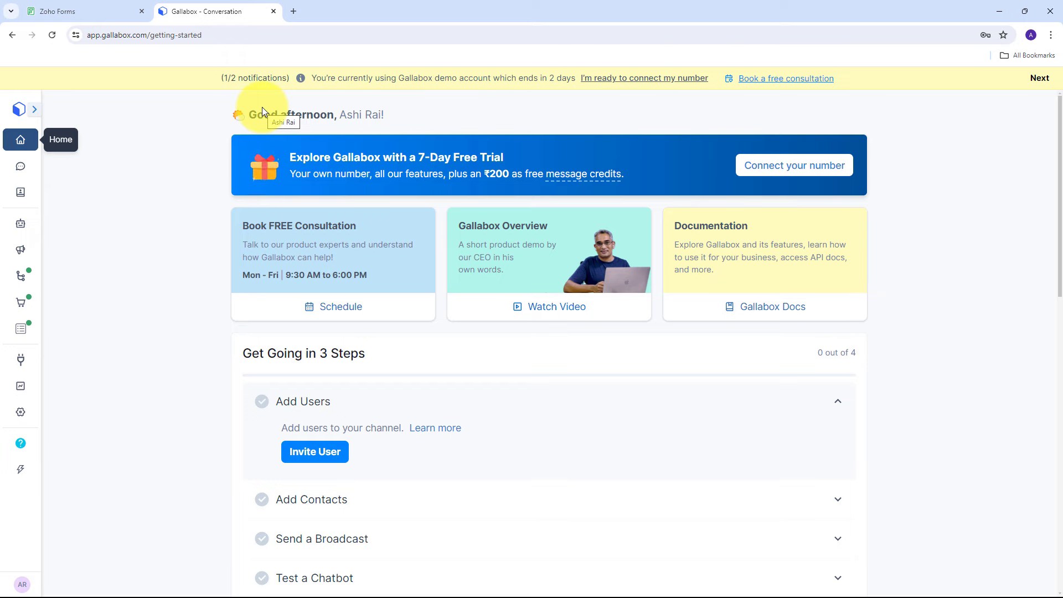
left_click(83, 12)
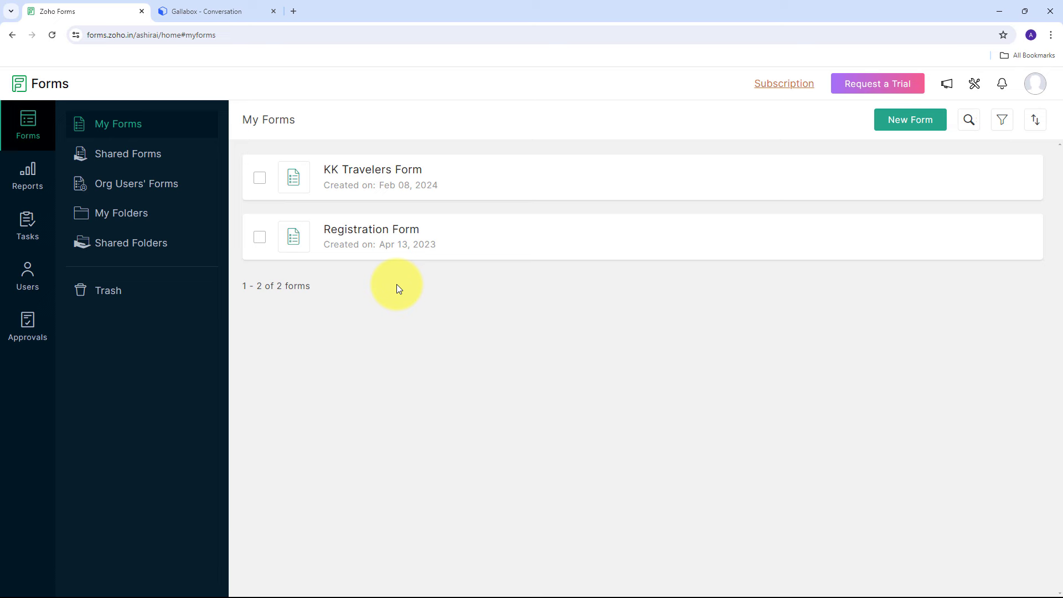
left_click(240, 11)
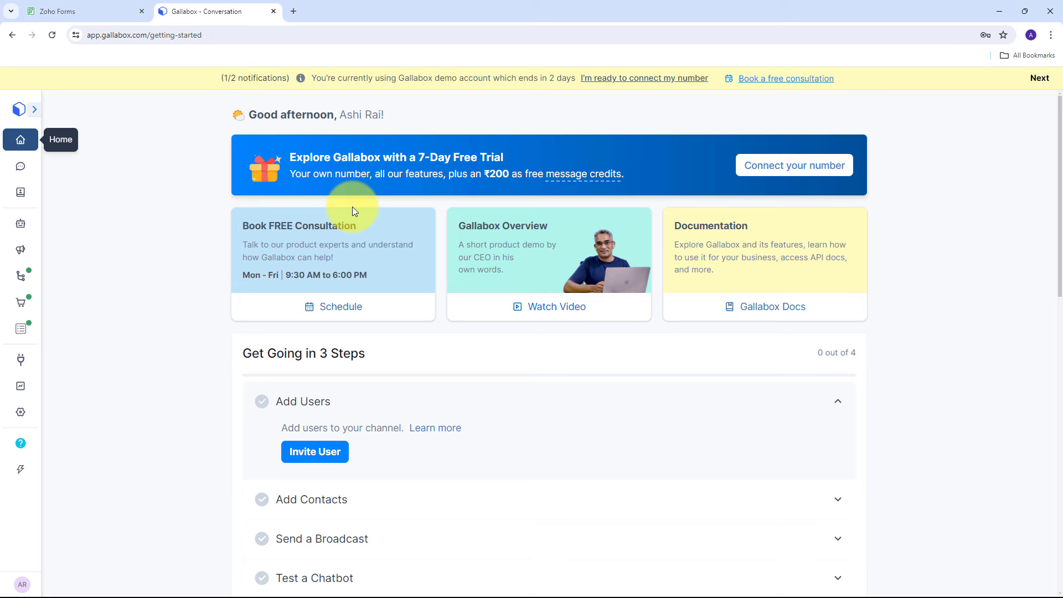
left_click(73, 16)
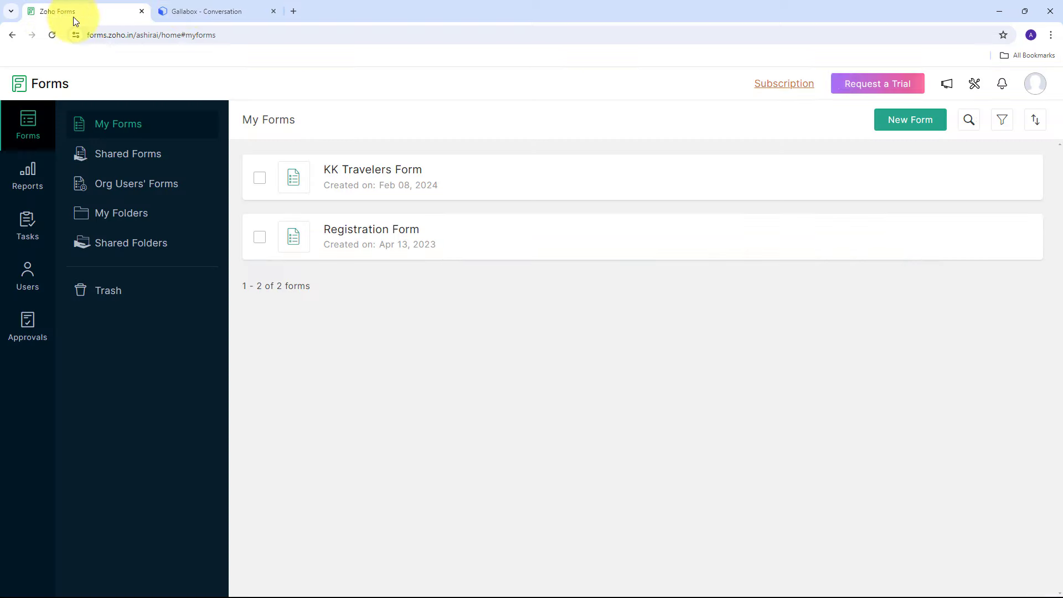
left_click(195, 11)
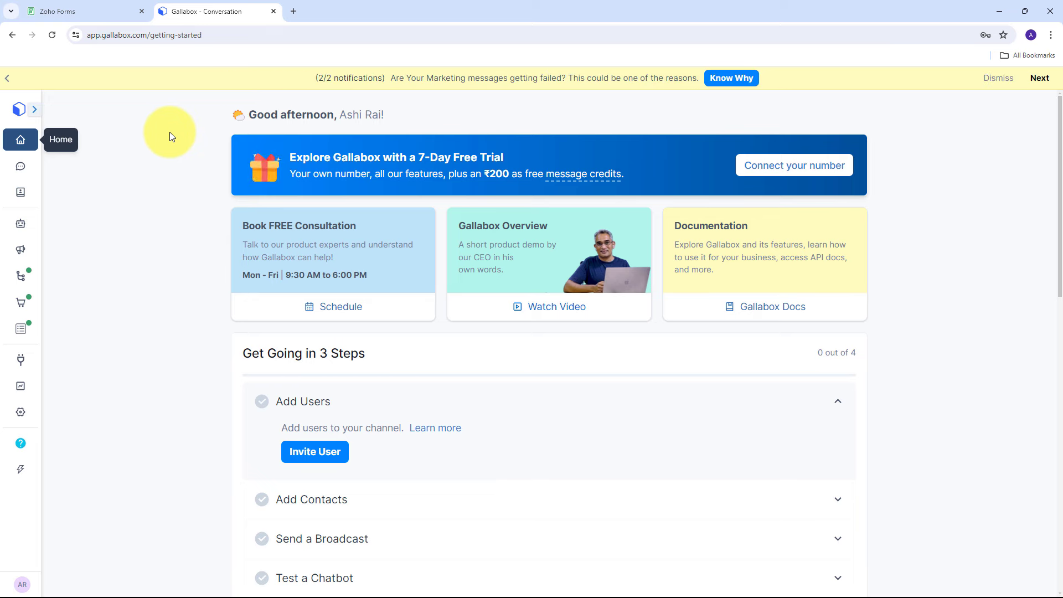
Step: Open the Pabbly Connect website at pabbly.com/connect in a new browser tab
left_click(293, 11)
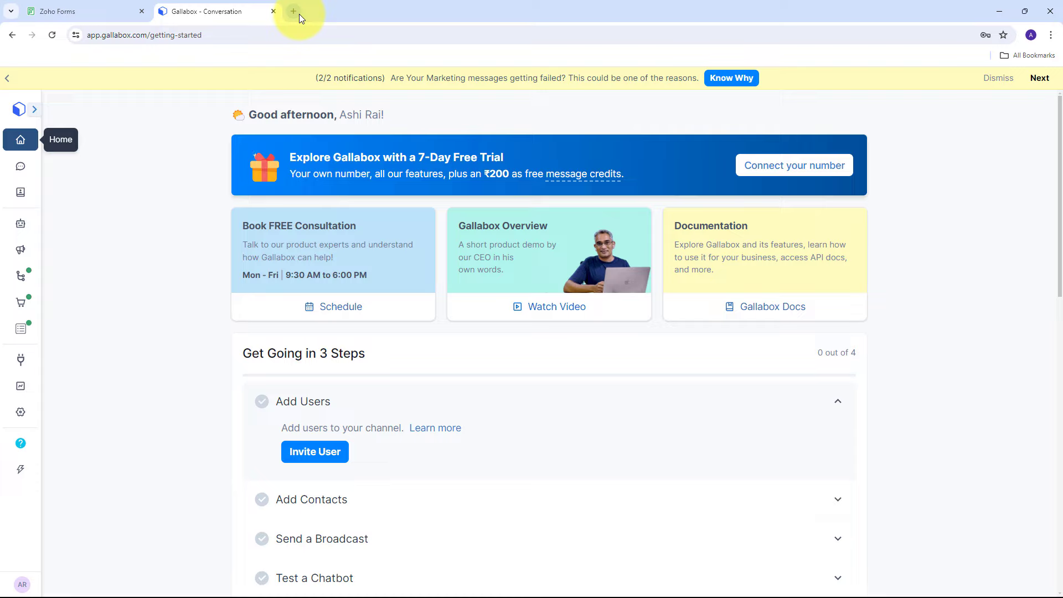
type("pabb")
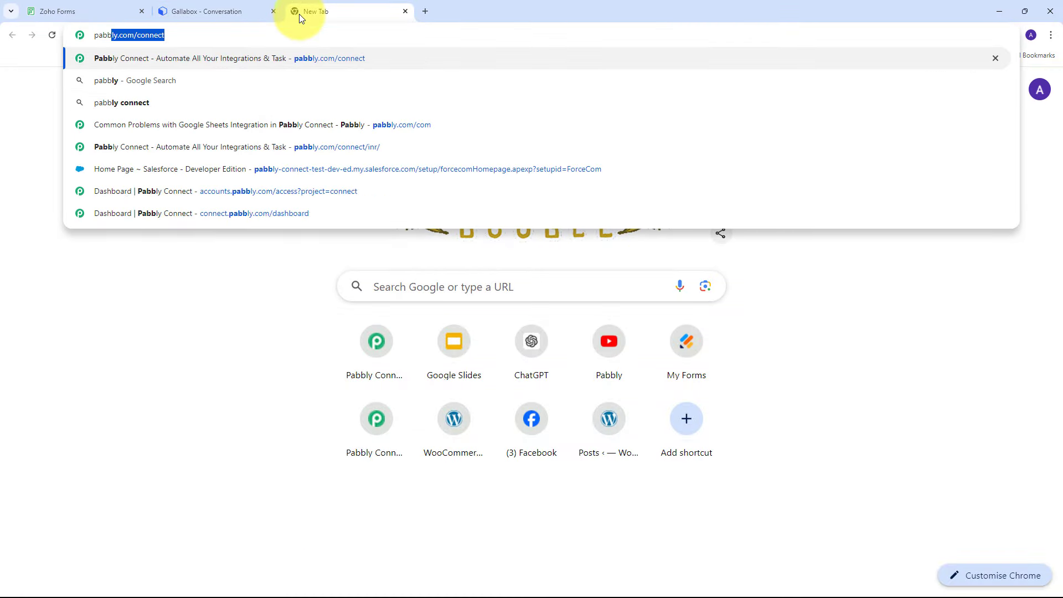
type("ly.com")
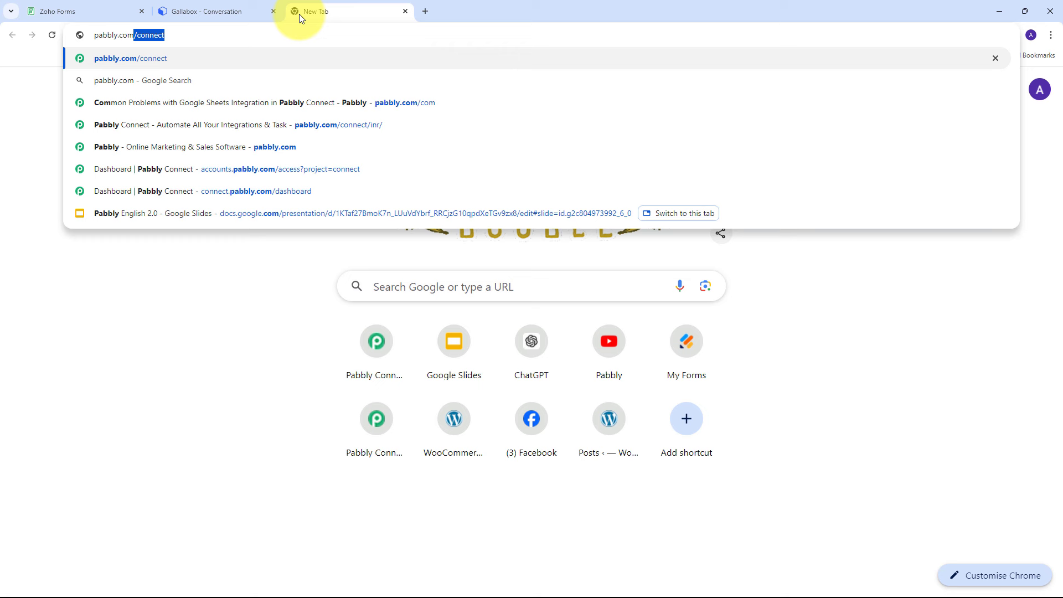
key("Return")
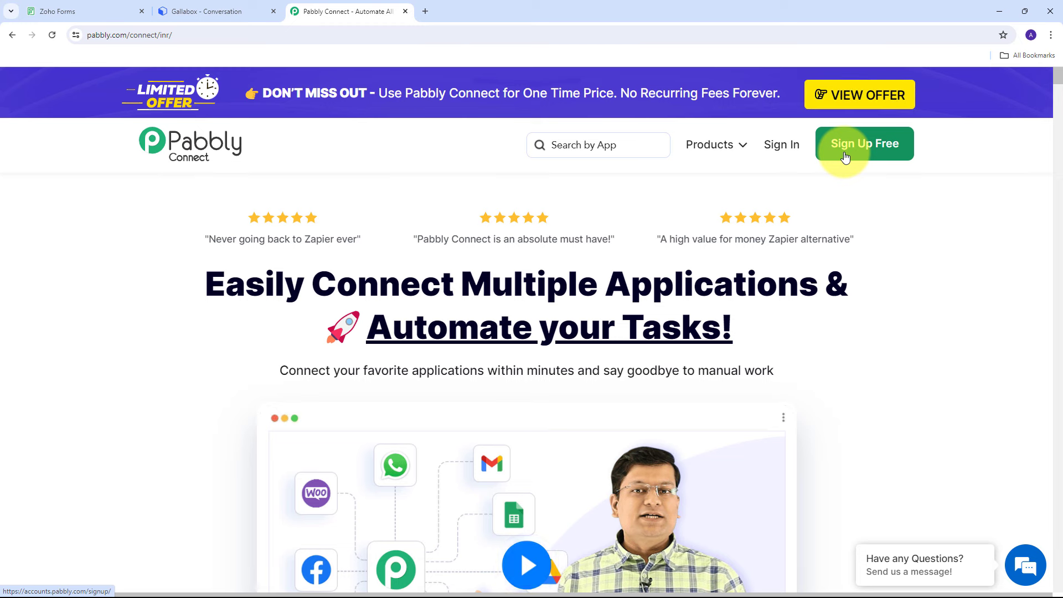
Step: Sign in to the Pabbly account and access the Pabbly Connect application
left_click(784, 153)
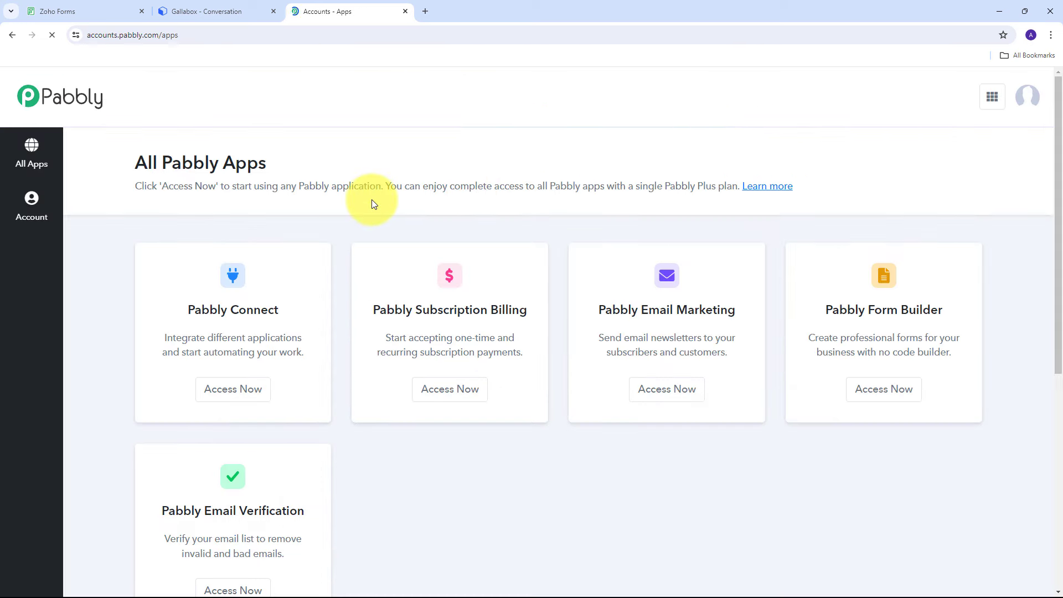
scroll(272, 216, "down", 2)
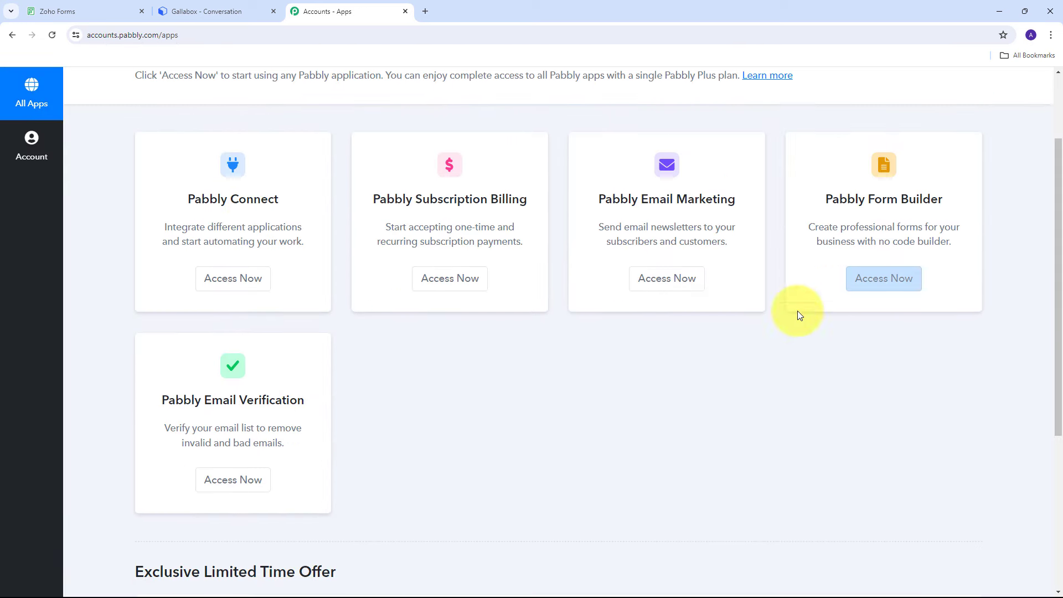
scroll(375, 359, "up", 2)
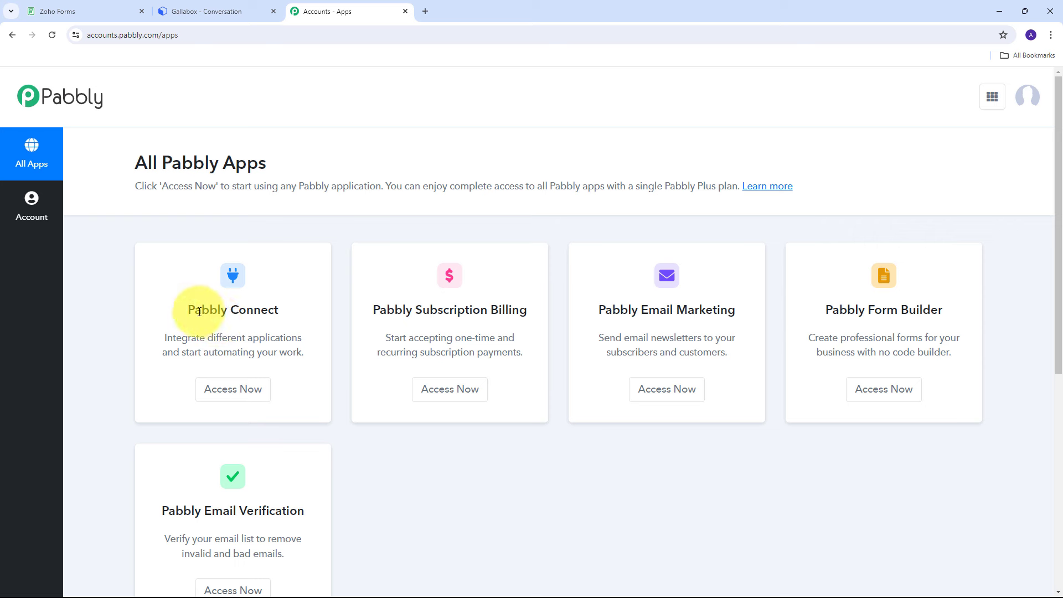
left_click_drag(187, 310, 279, 311)
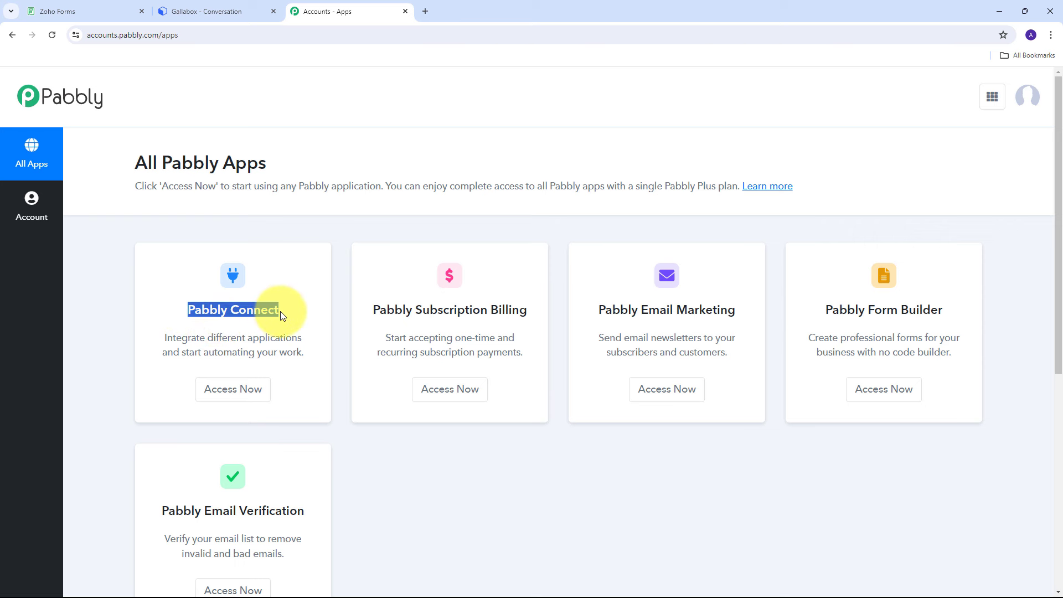
left_click(234, 391)
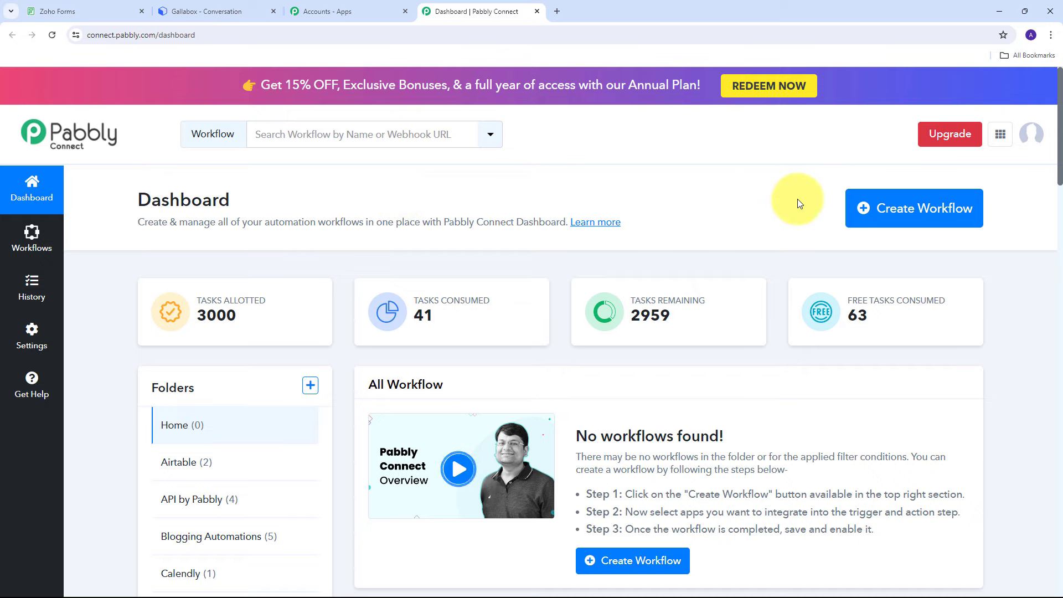
Step: Create a workflow named "Send Automated WhatsApp Message on Zoho Form Submission"
left_click(897, 207)
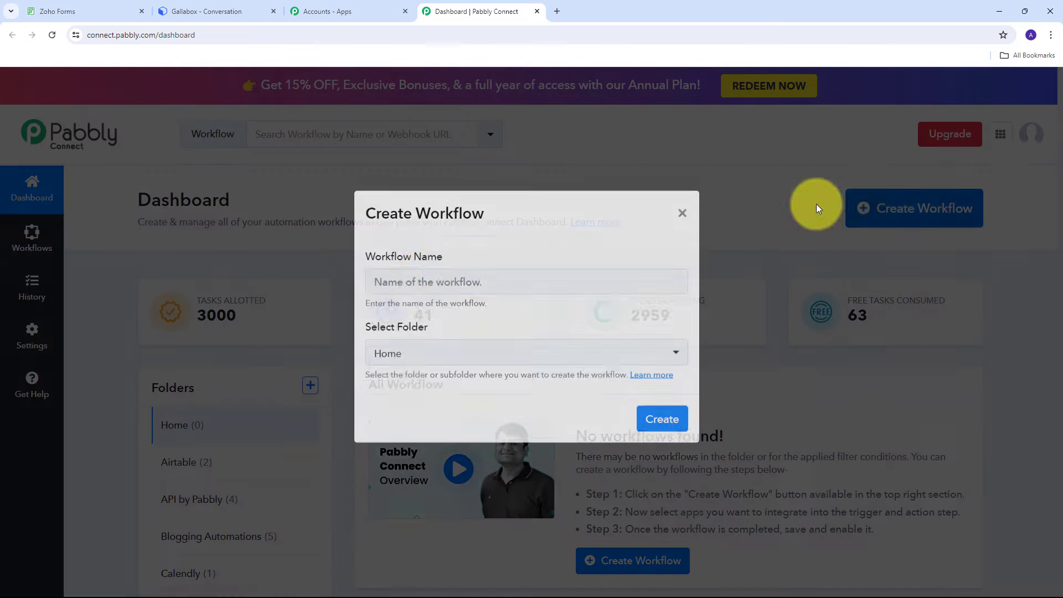
left_click(405, 297)
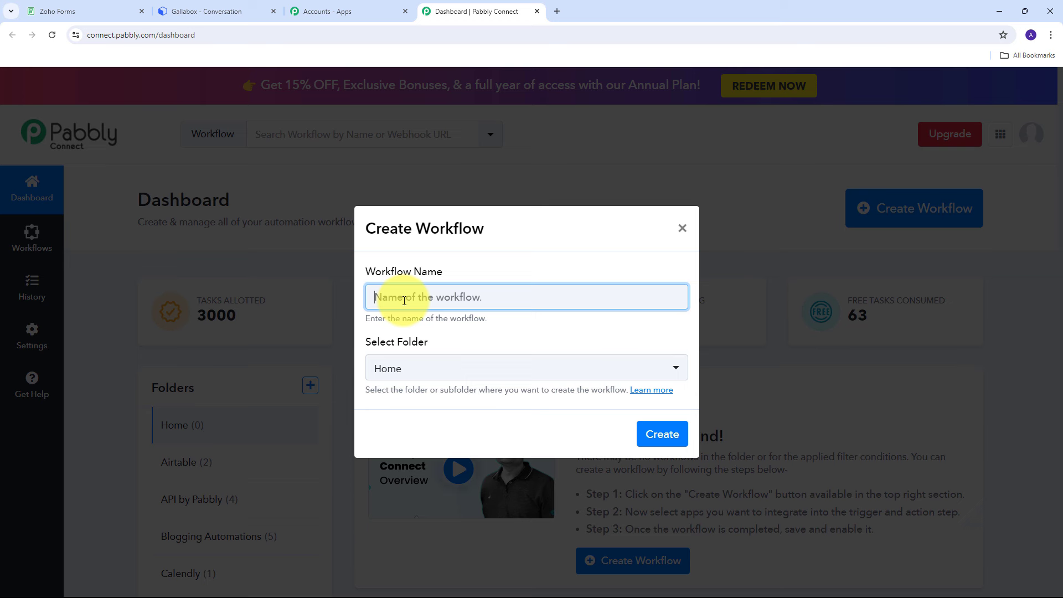
type("Send Automated WhatsApp Message on Zoho Form Submission")
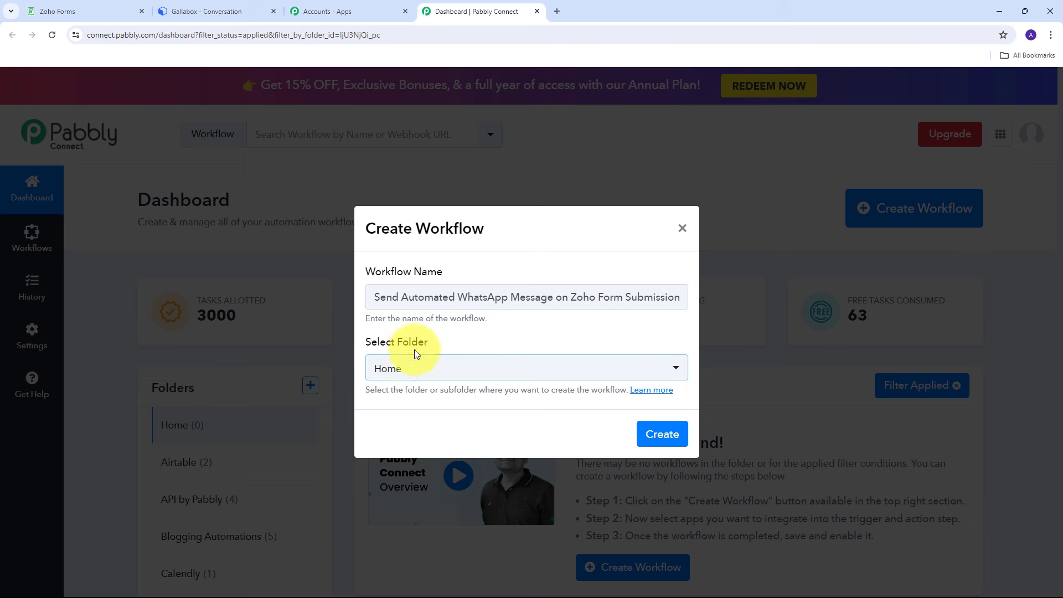
left_click(648, 433)
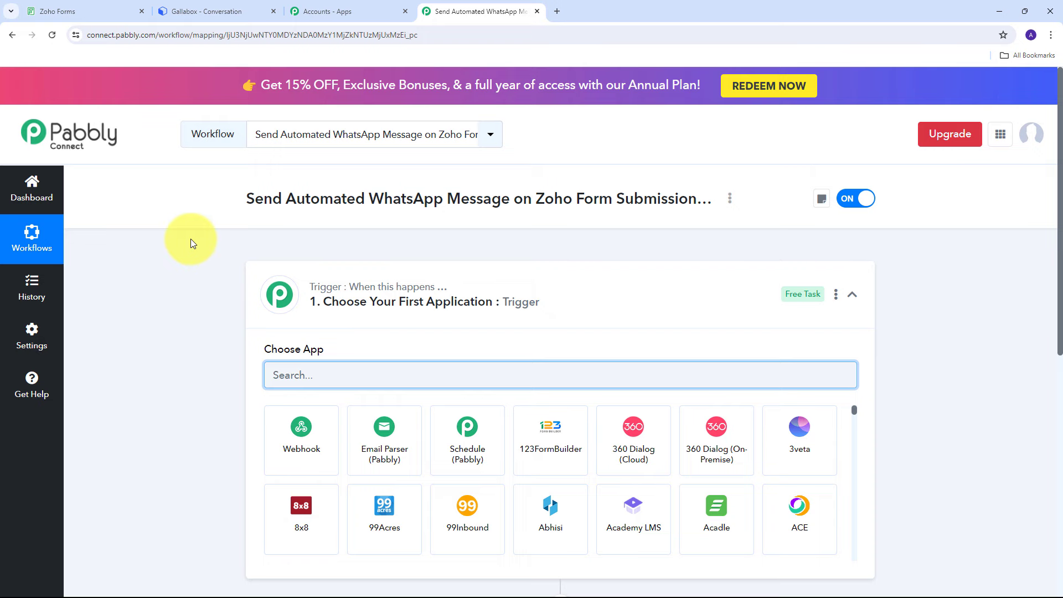
Step: Set the workflow trigger to the Zoho Forms app with the New Form Submitted event
scroll(190, 238, "down", 3)
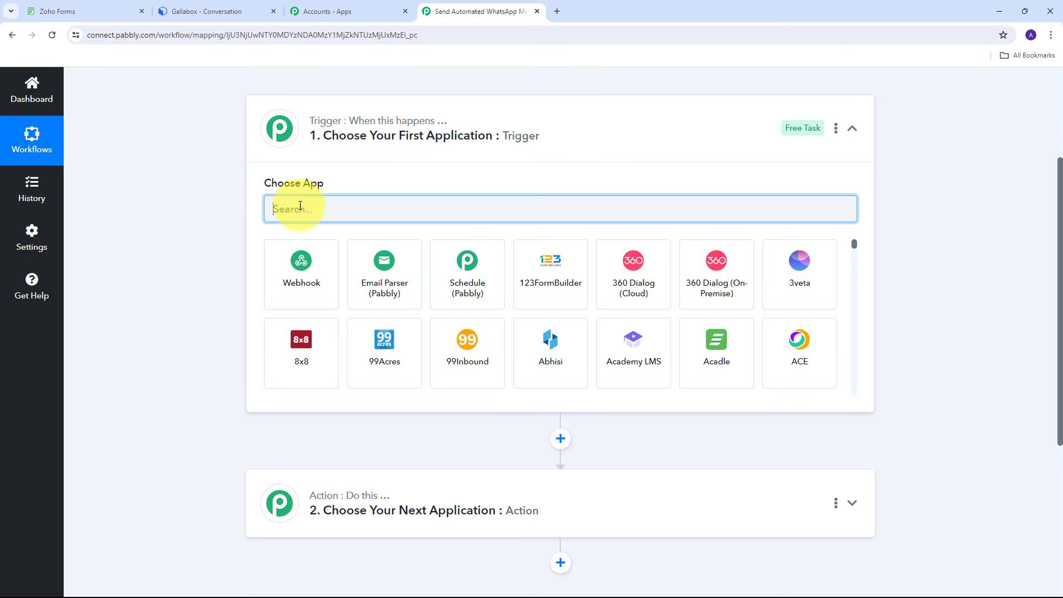
type("Zoho")
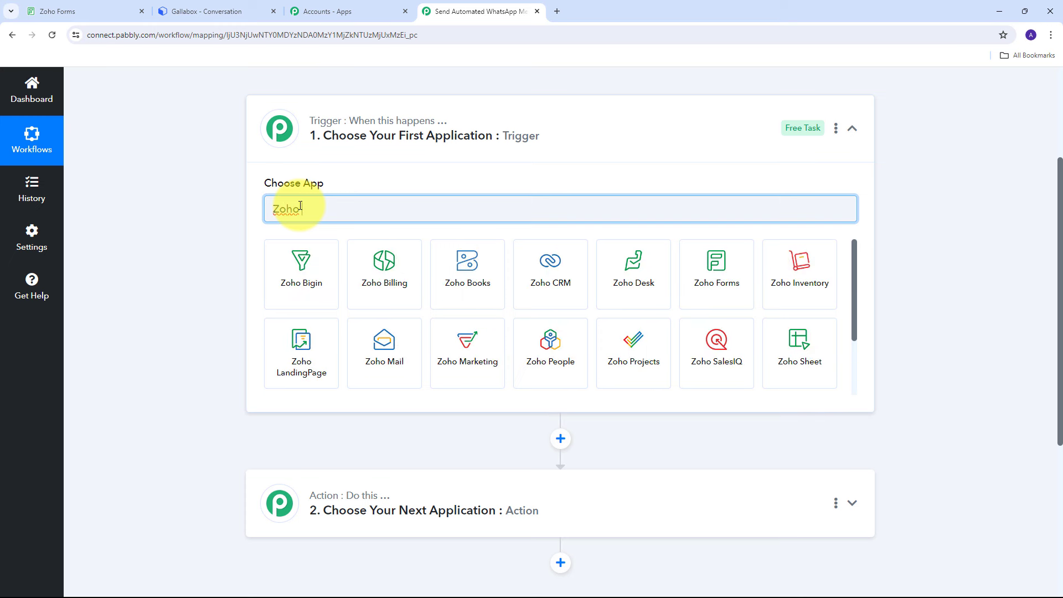
type(" Forms")
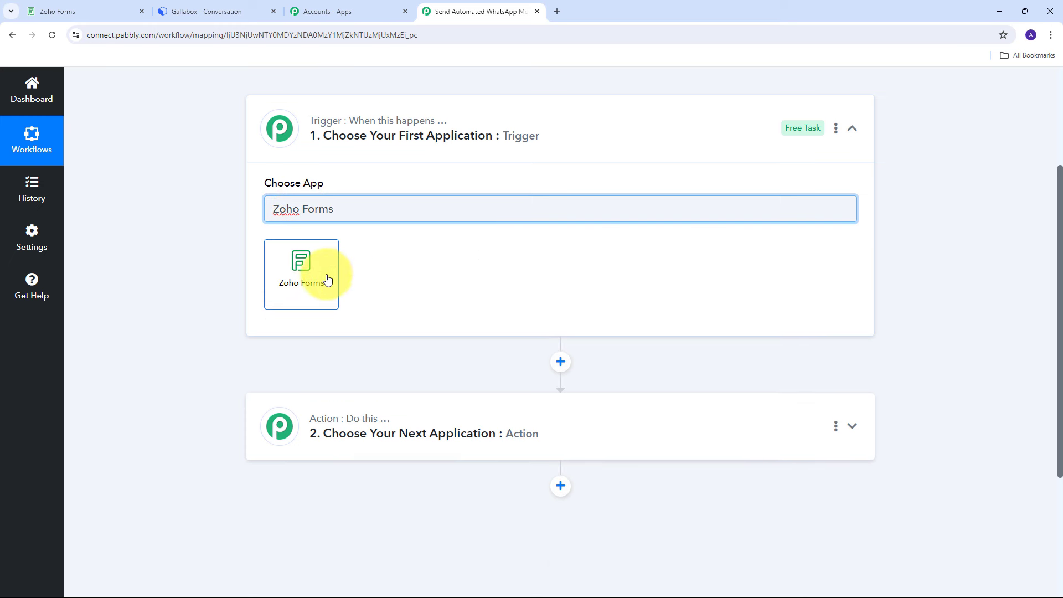
left_click(299, 277)
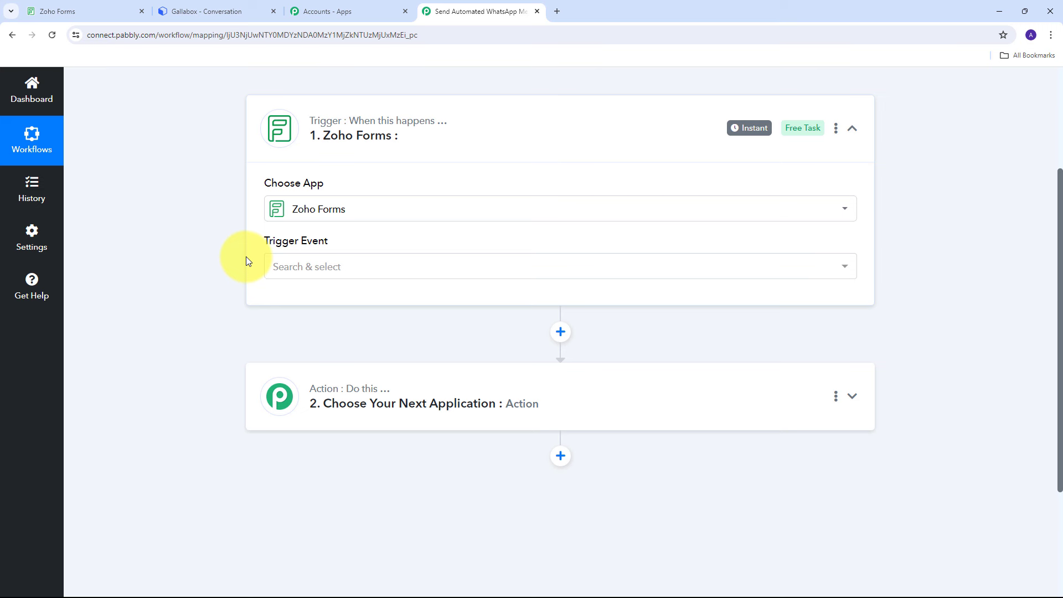
left_click(708, 266)
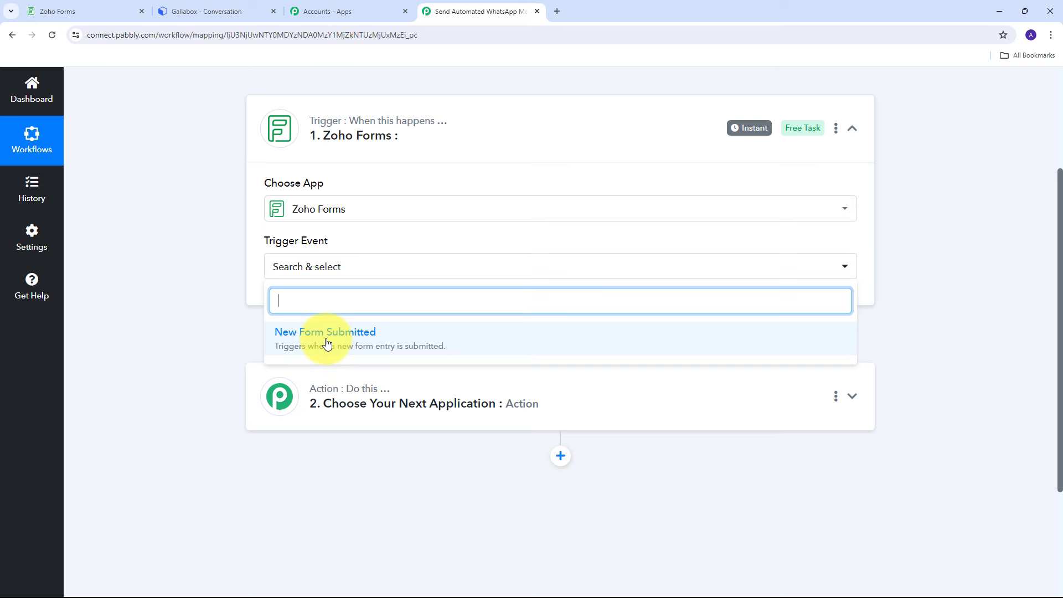
left_click(327, 344)
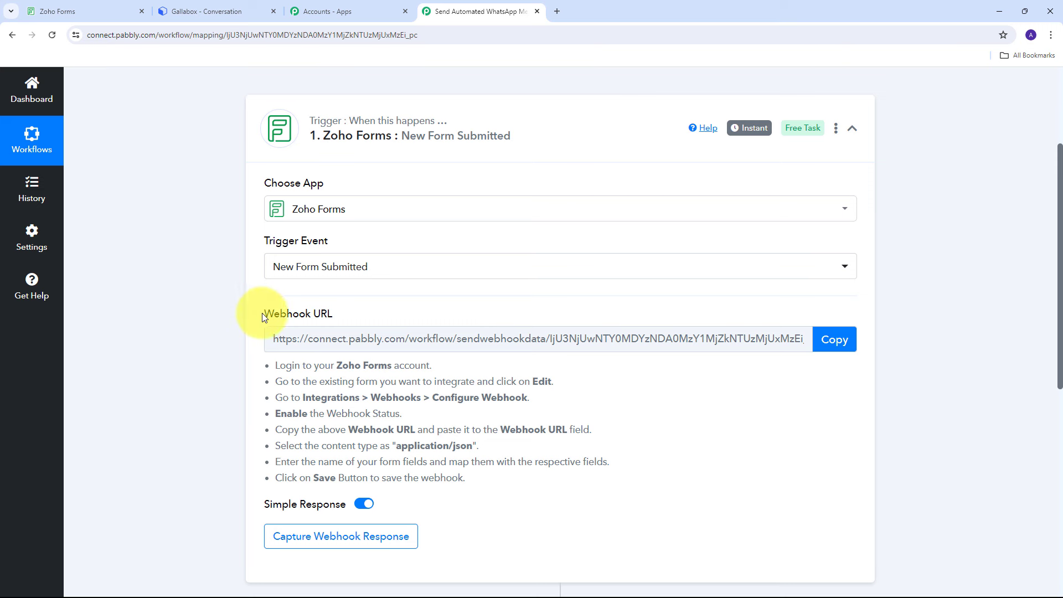
Step: Review the Zoho Forms webhook setup instructions and copy the trigger's webhook URL
left_click_drag(259, 312, 387, 312)
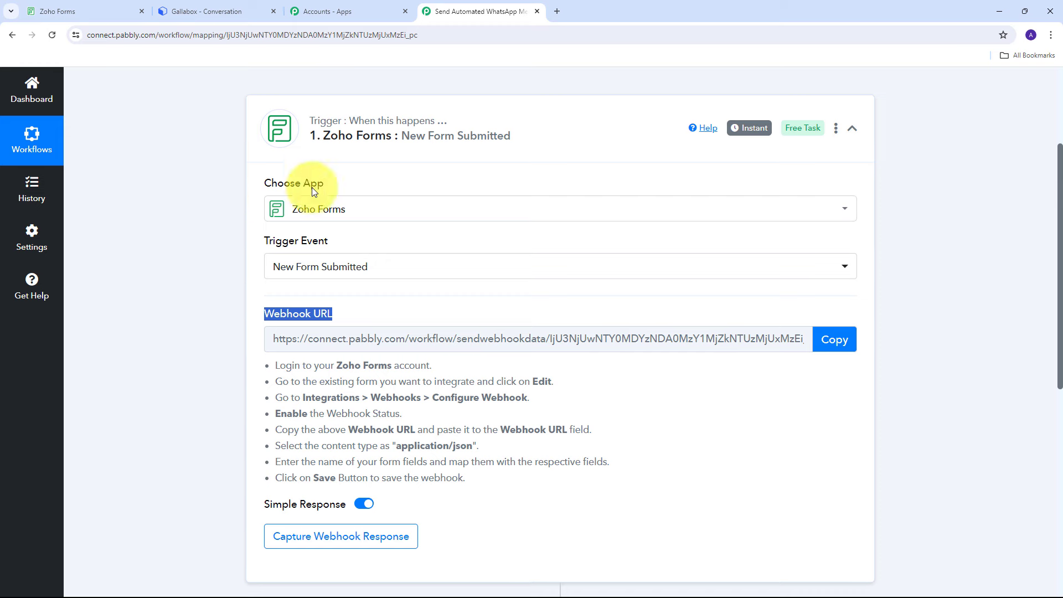
left_click_drag(257, 364, 526, 475)
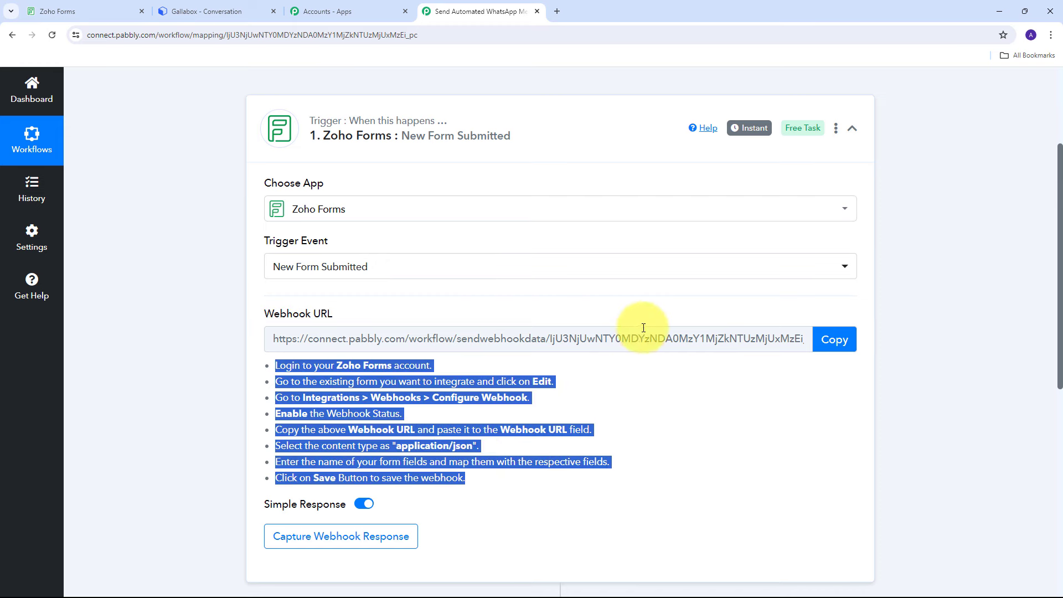
left_click(833, 337)
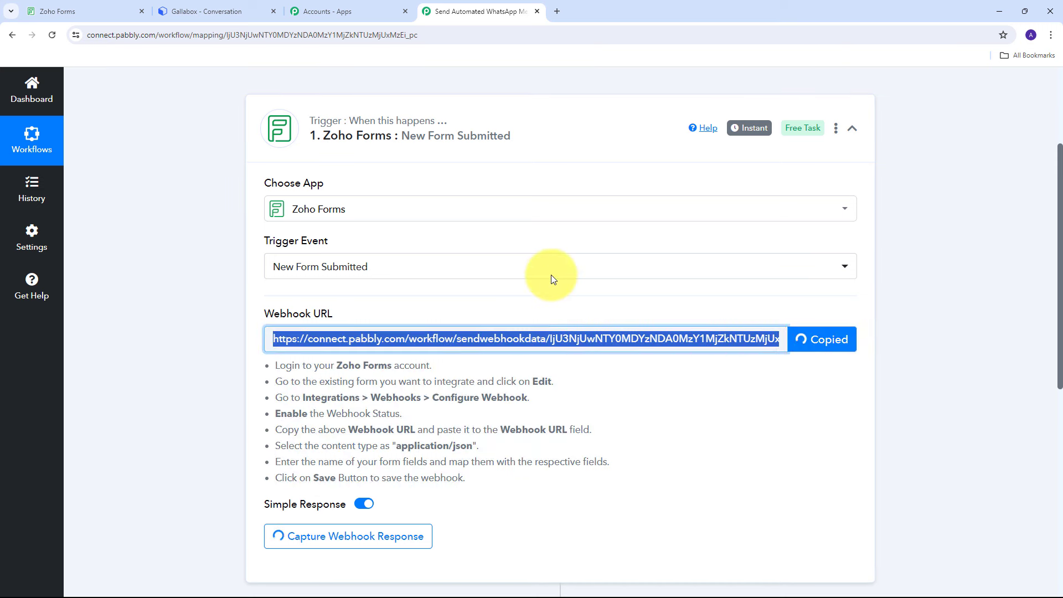
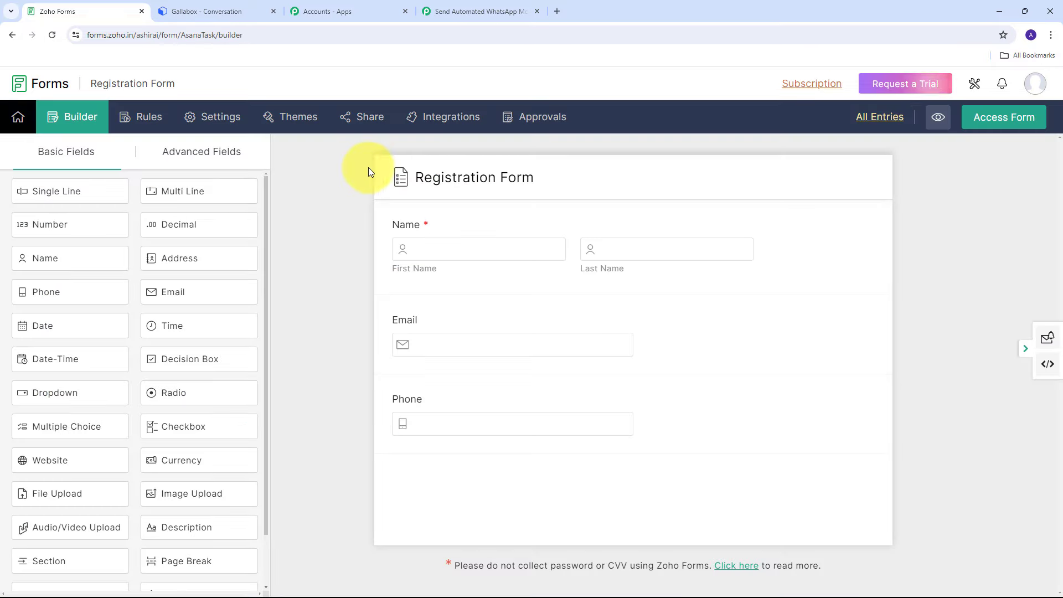
Step: In Zoho Forms, enable the Webhooks integration for the Registration Form
left_click(452, 125)
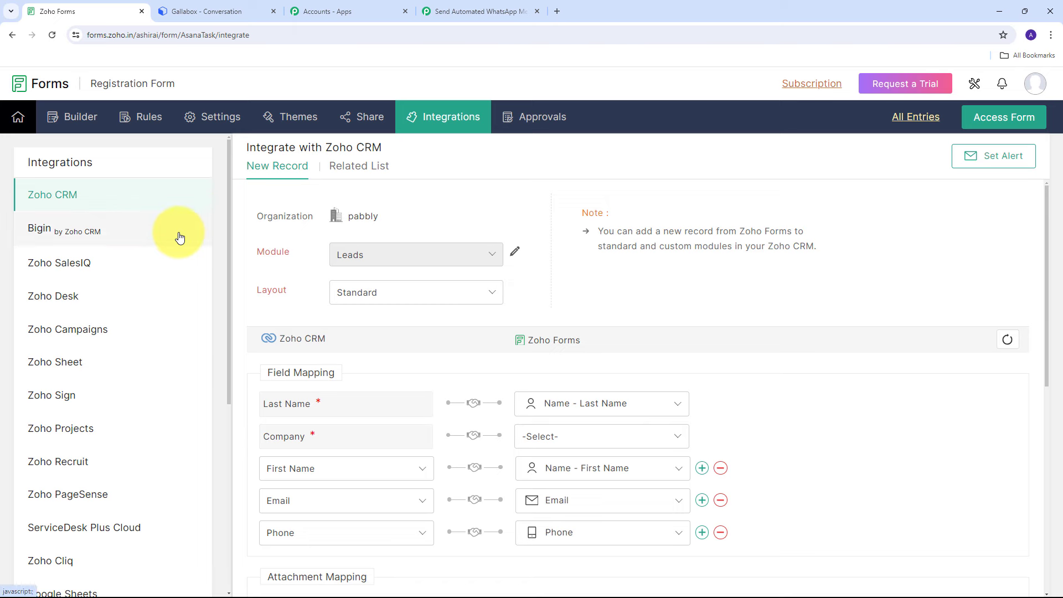
scroll(177, 232, "down", 6)
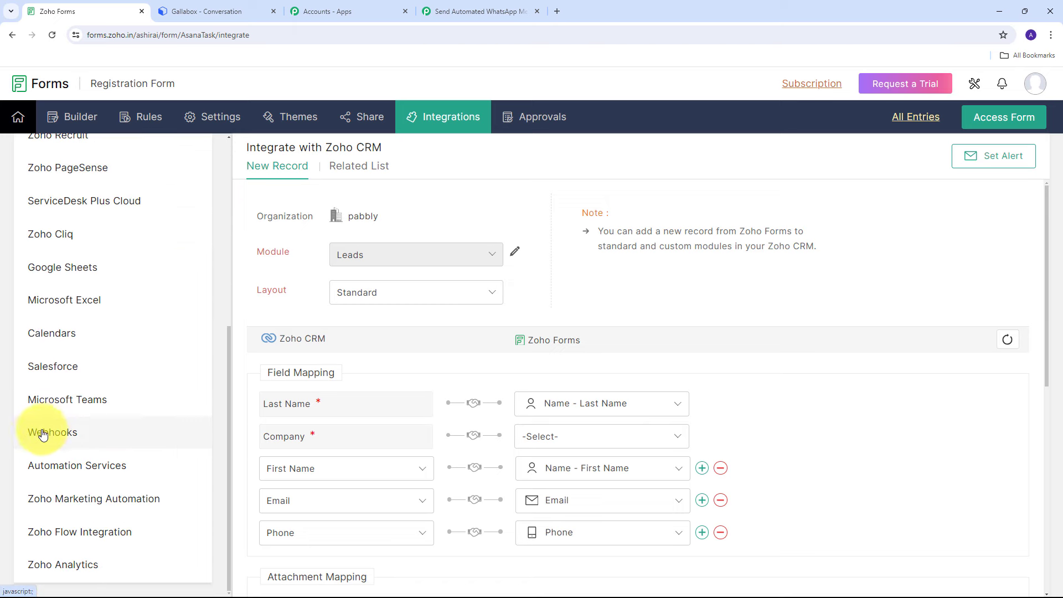
left_click(51, 437)
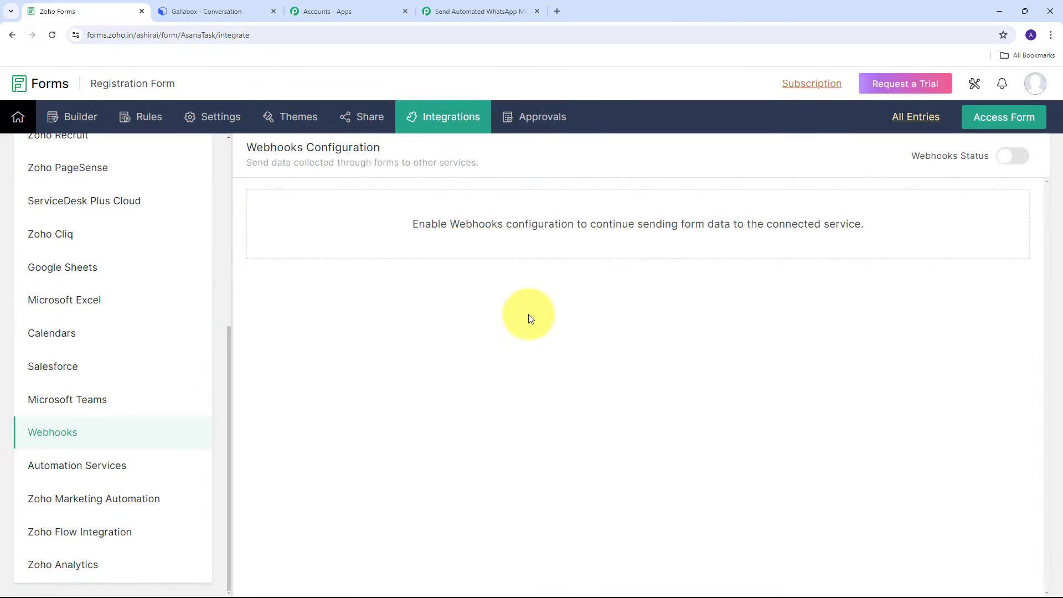
left_click(1016, 161)
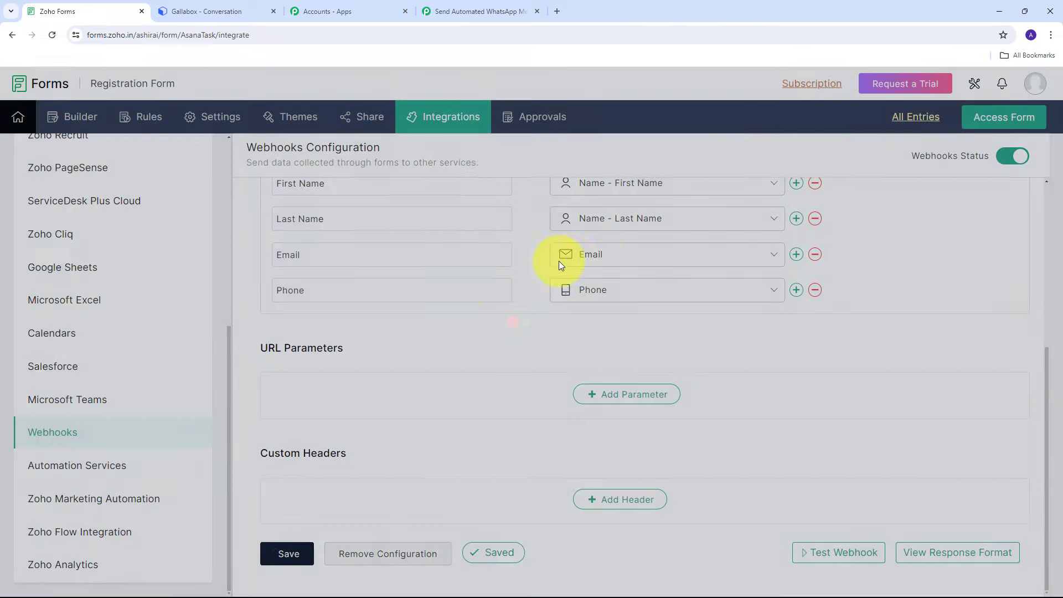
scroll(708, 265, "up", 5)
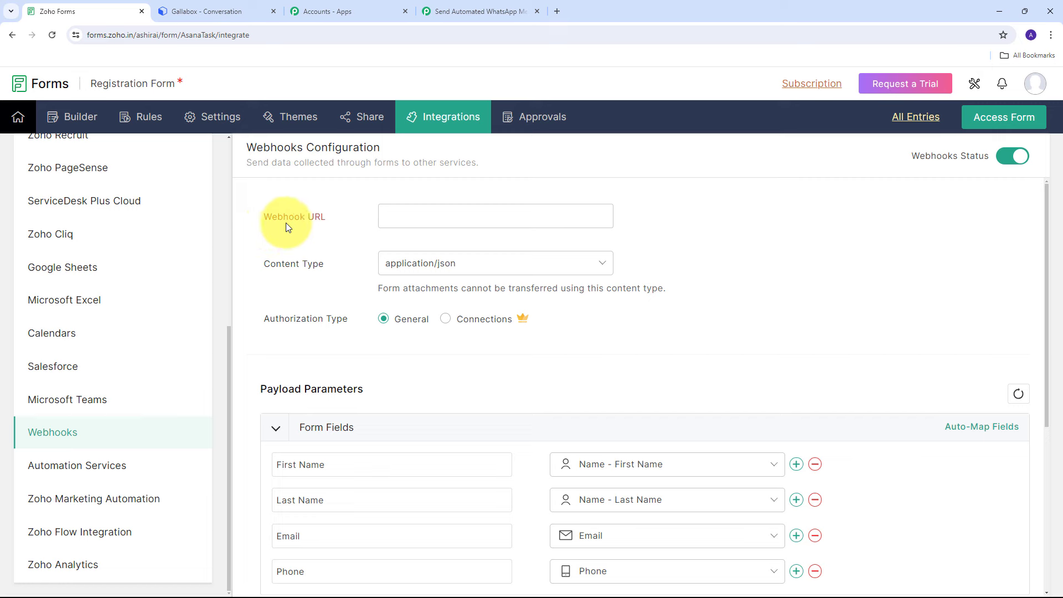
Step: Paste the copied webhook URL into the Webhooks configuration, set the content type to application/json, and save it
left_click(427, 221)
key("ctrl+v")
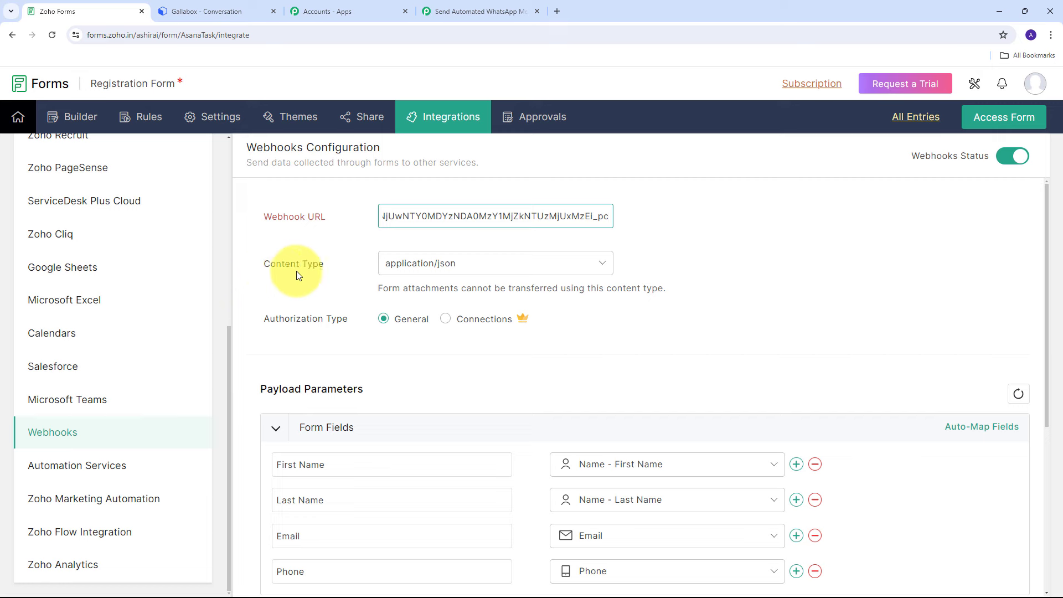
left_click(587, 265)
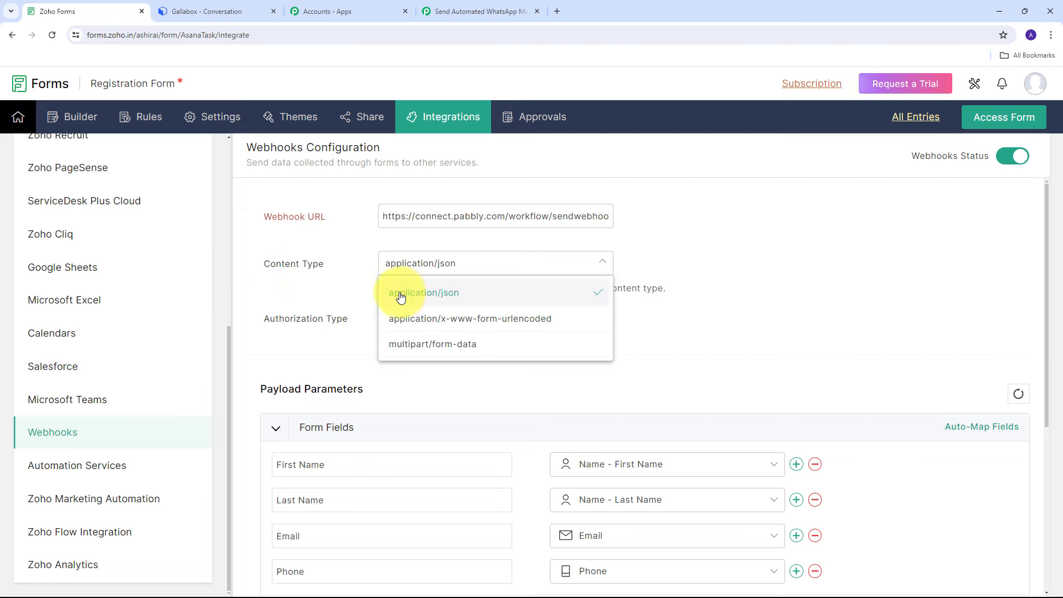
left_click(455, 297)
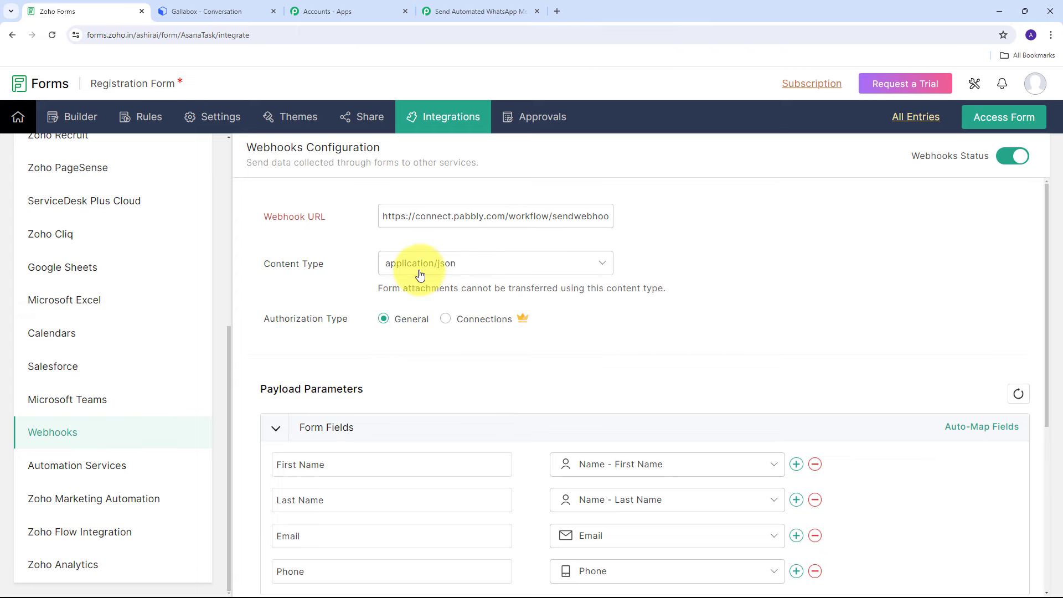
scroll(705, 251, "down", 3)
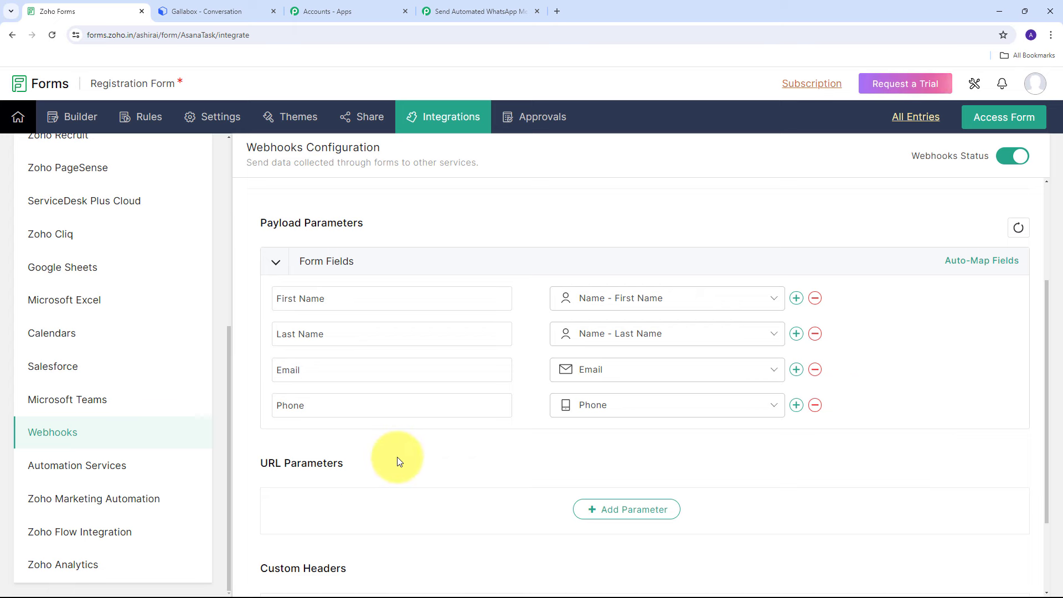
scroll(445, 416, "up", 3)
scroll(447, 419, "down", 5)
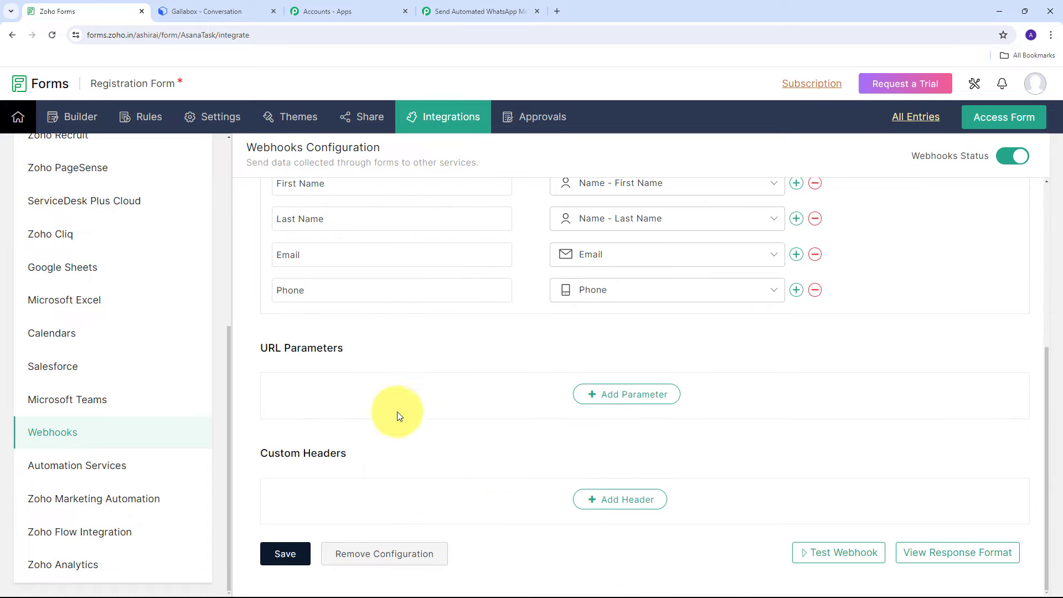
left_click(286, 556)
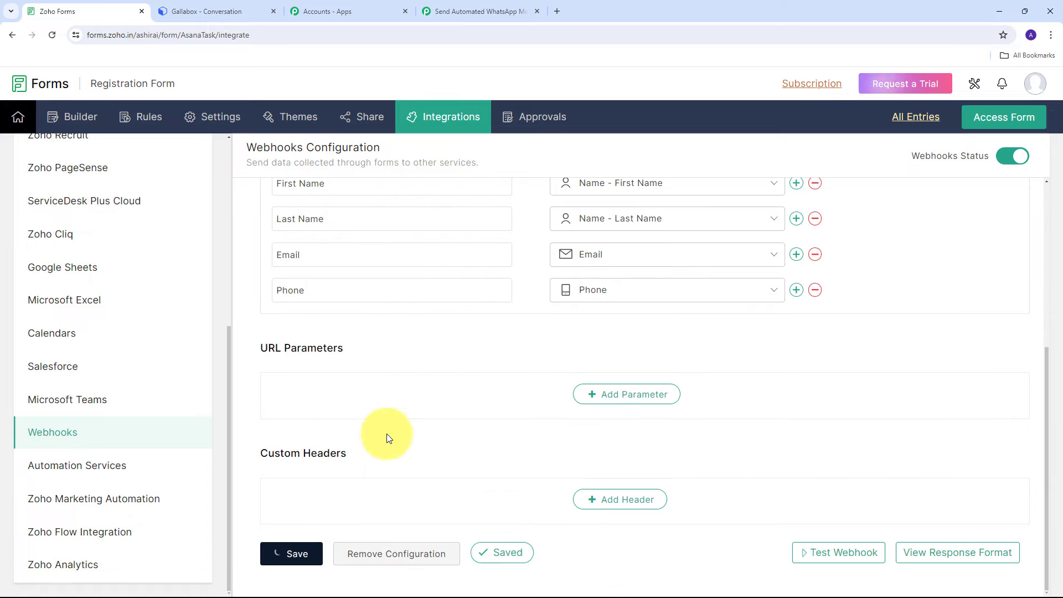
scroll(434, 357, "up", 5)
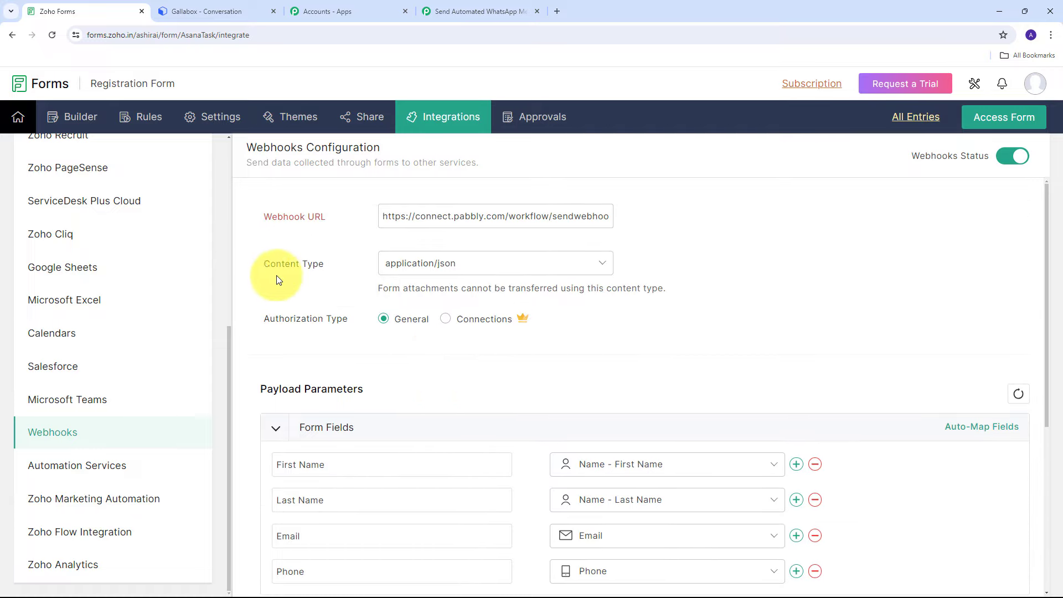
Step: Check the trigger's webhook status in Pabbly Connect and open the live Registration Form from Zoho Forms
left_click(482, 8)
scroll(716, 211, "down", 5)
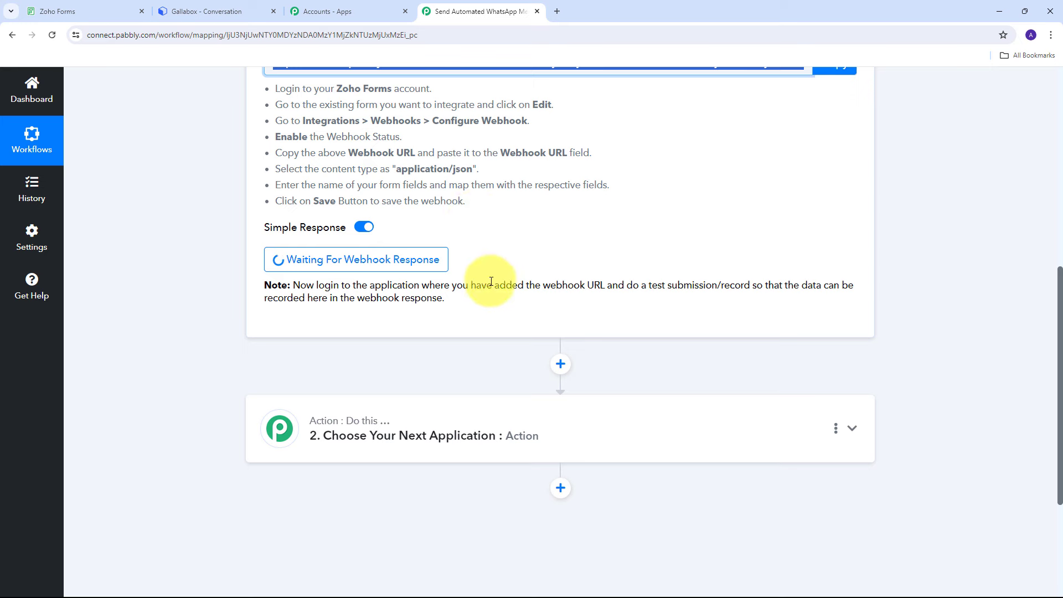
left_click(91, 14)
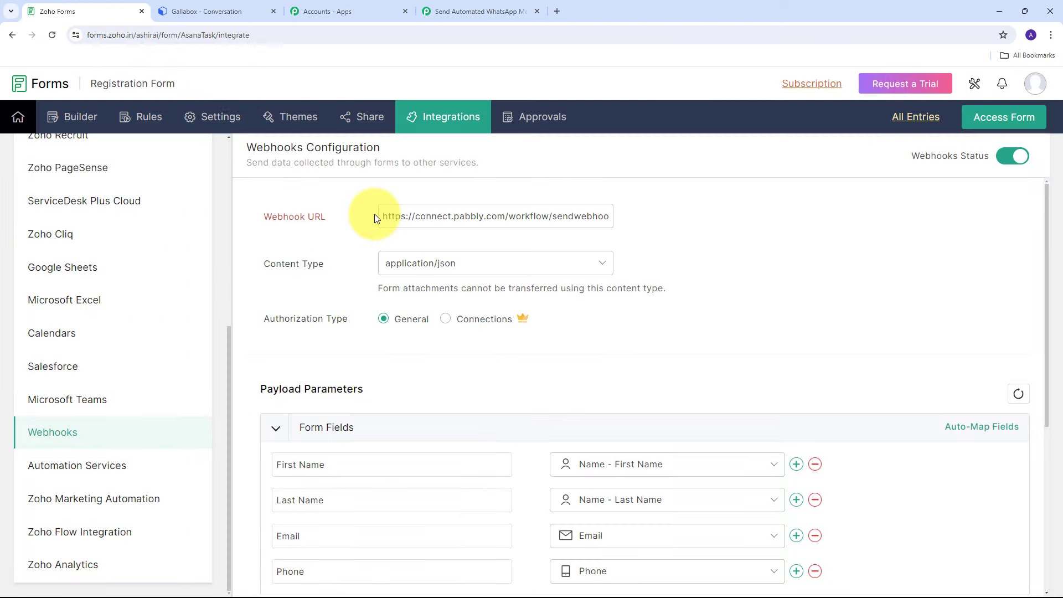
left_click(1002, 123)
Step: Fill in the Registration Form with a test first name, last name, email address and phone number, and submit it
left_click(424, 172)
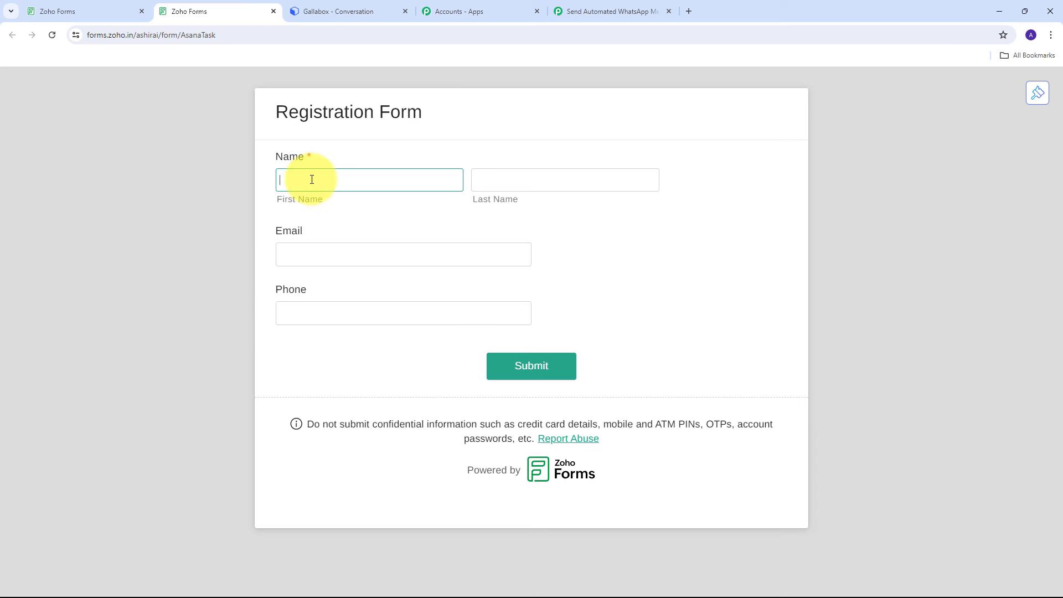
type("st")
key("Tab")
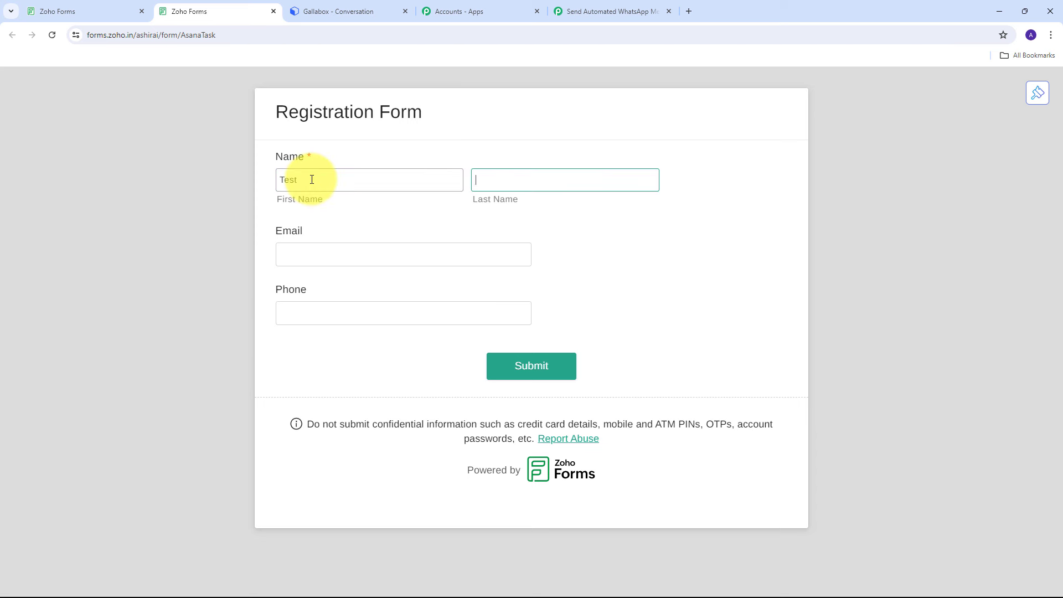
type("User")
key("Tab")
key("ctrl+v")
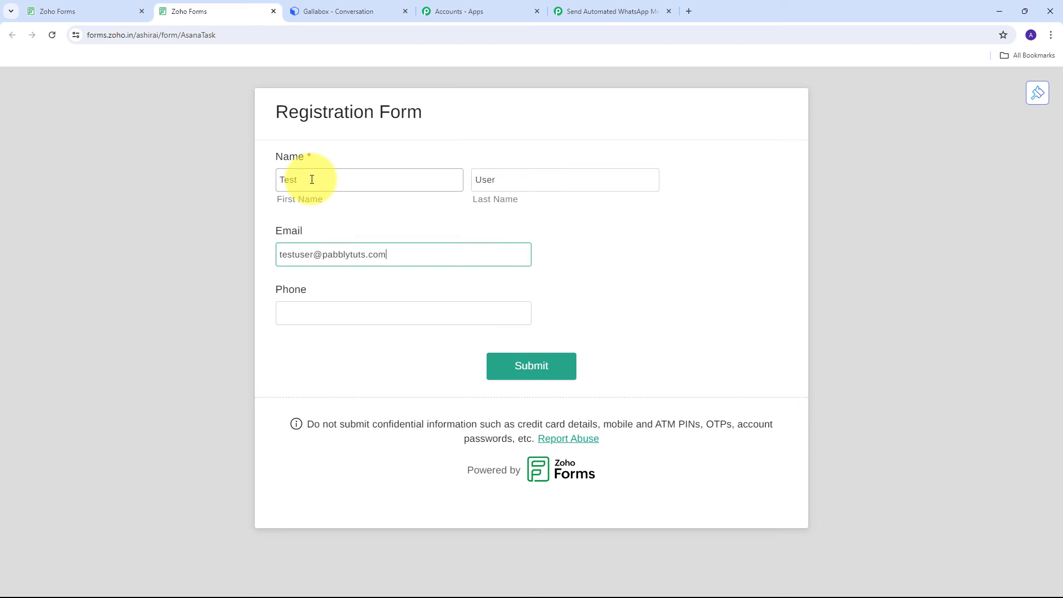
key("Tab")
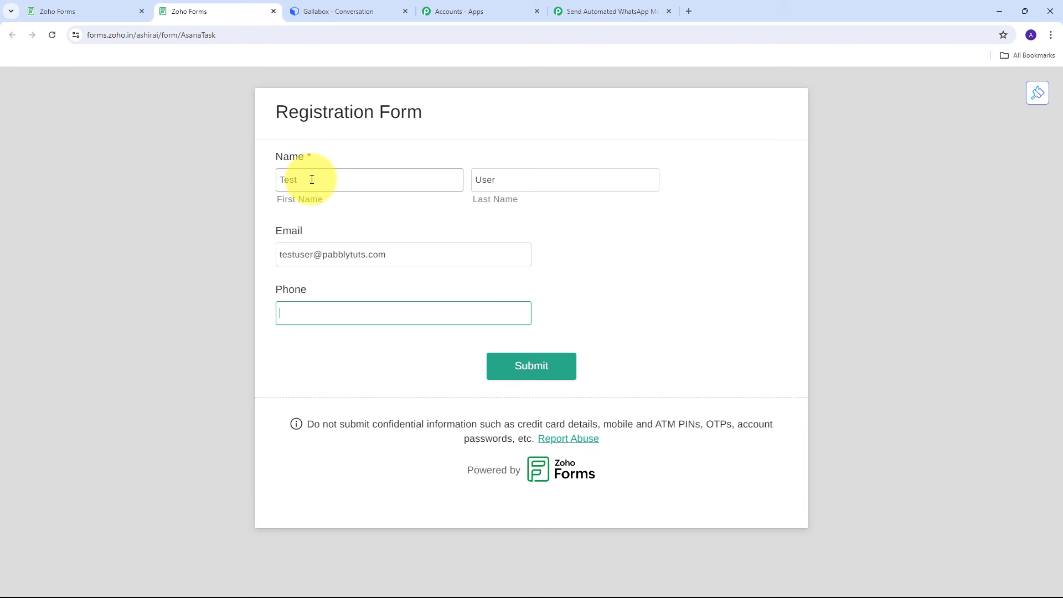
type("+9198989")
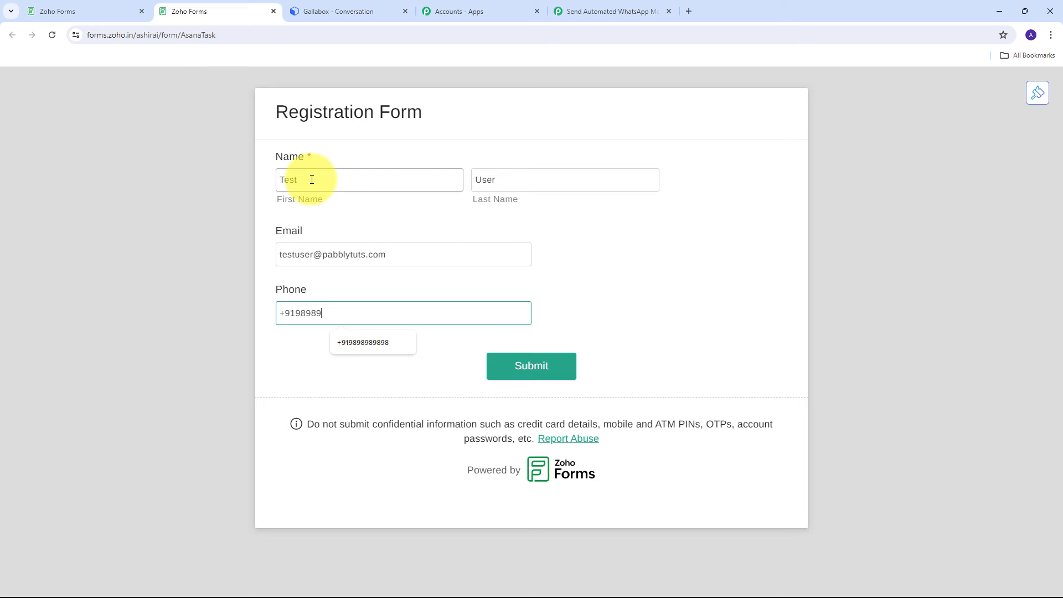
left_click(363, 342)
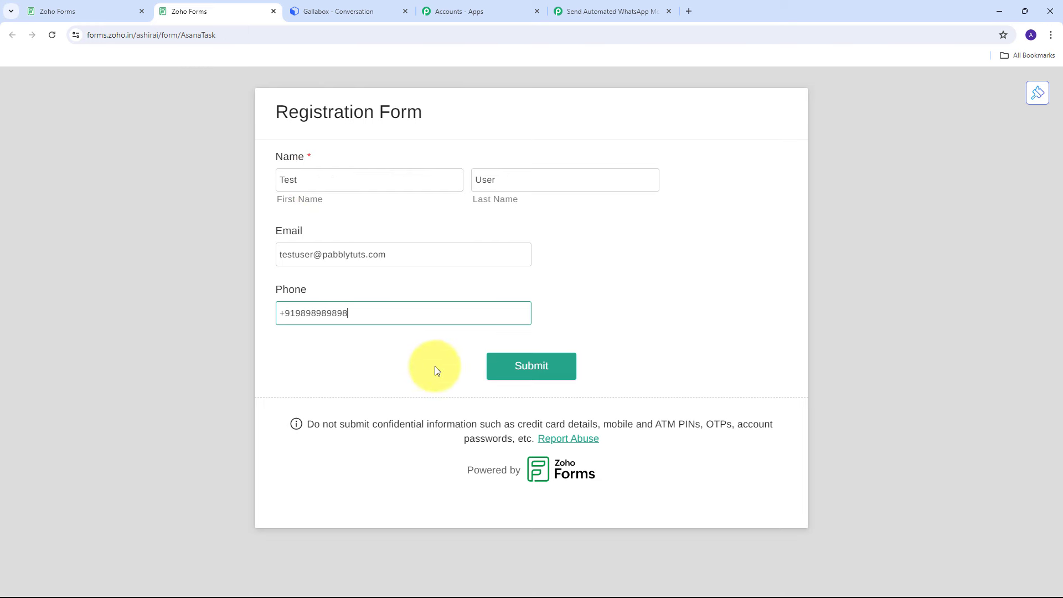
left_click(529, 372)
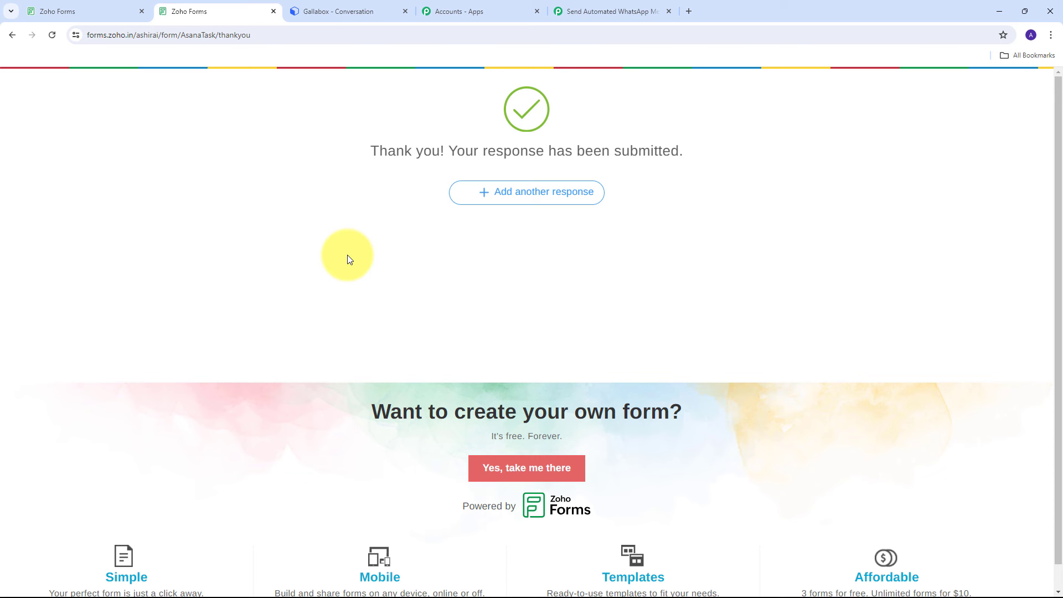
Step: Switch to Pabbly Connect and check the phone, name and email values in the captured webhook response
left_click(606, 11)
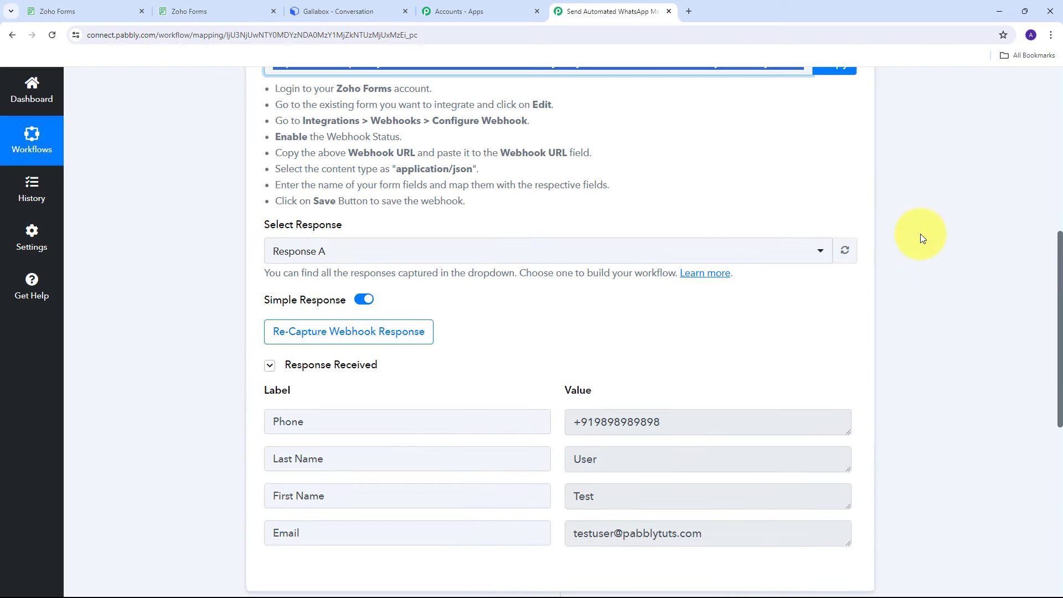
scroll(921, 238, "down", 2)
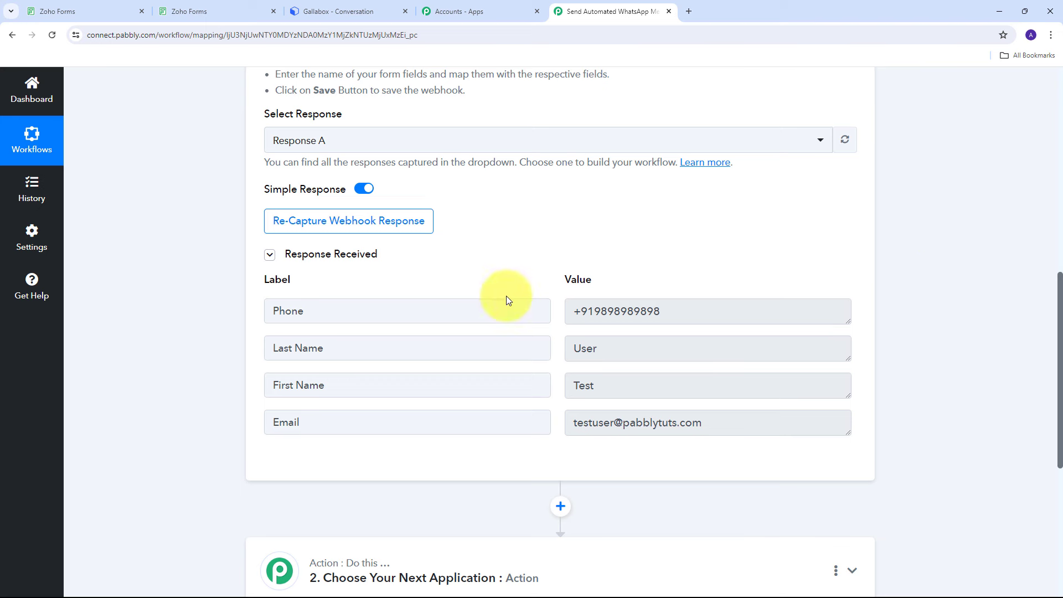
scroll(321, 299, "down", 1)
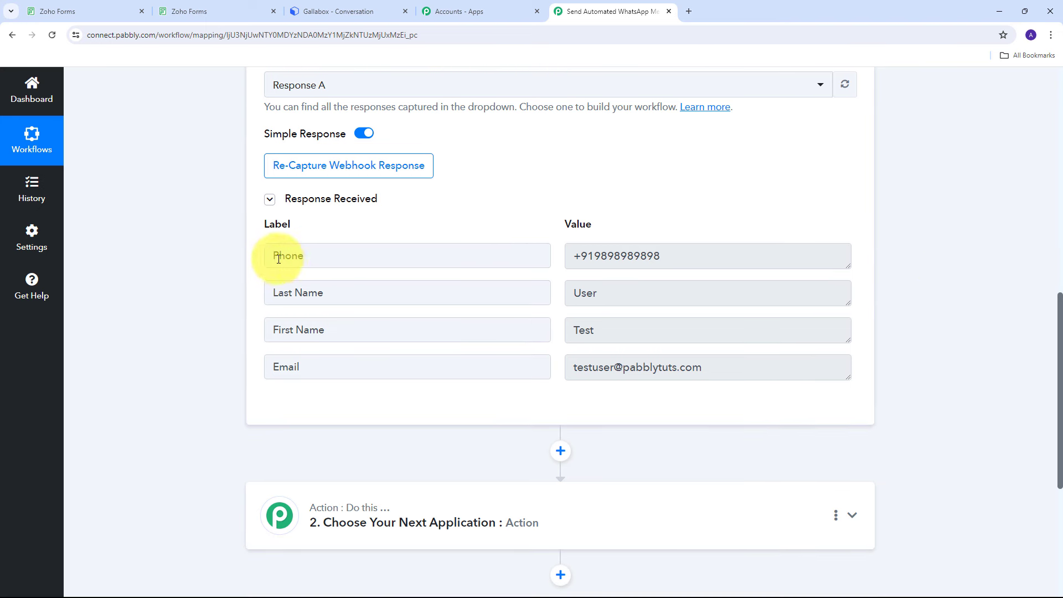
key("Tab")
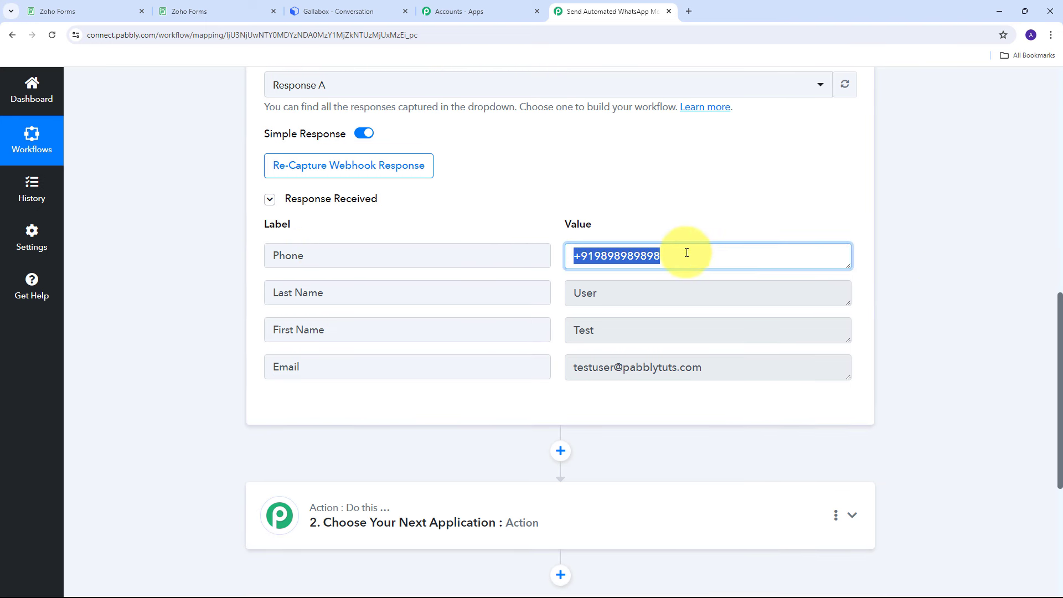
left_click(658, 329)
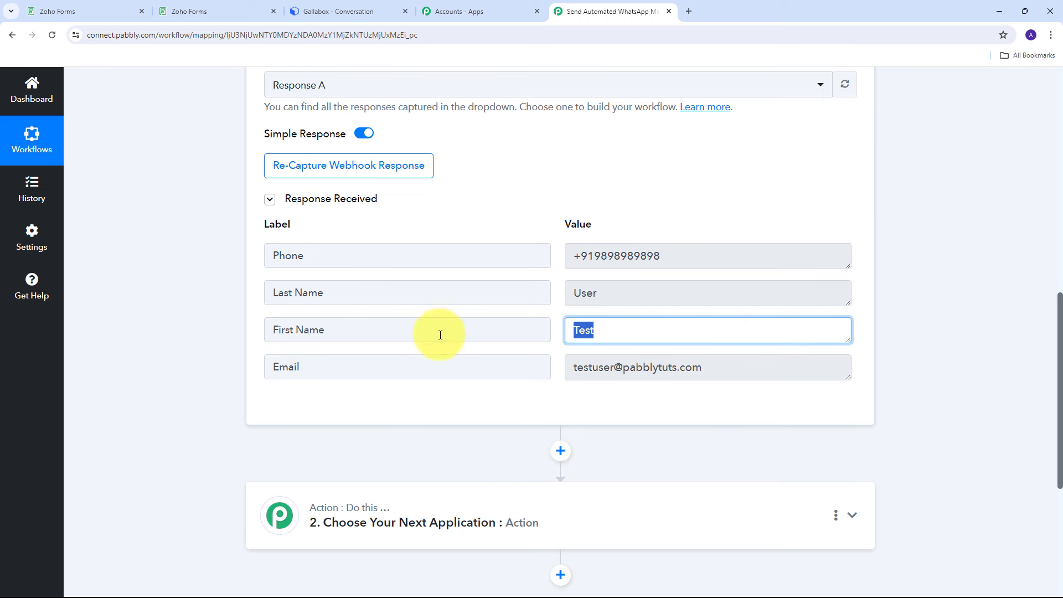
left_click(645, 292)
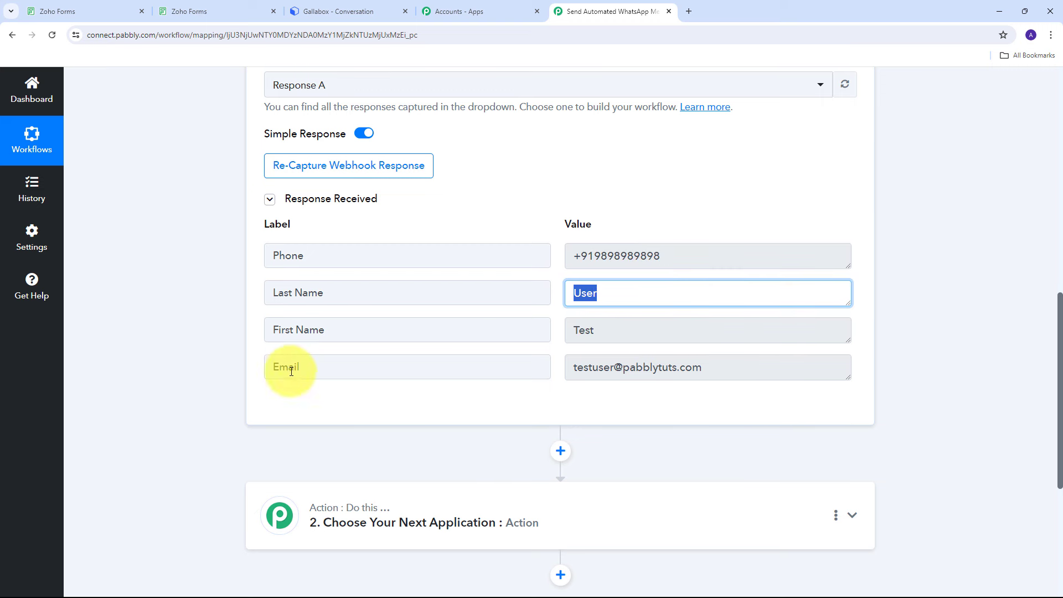
left_click(799, 367)
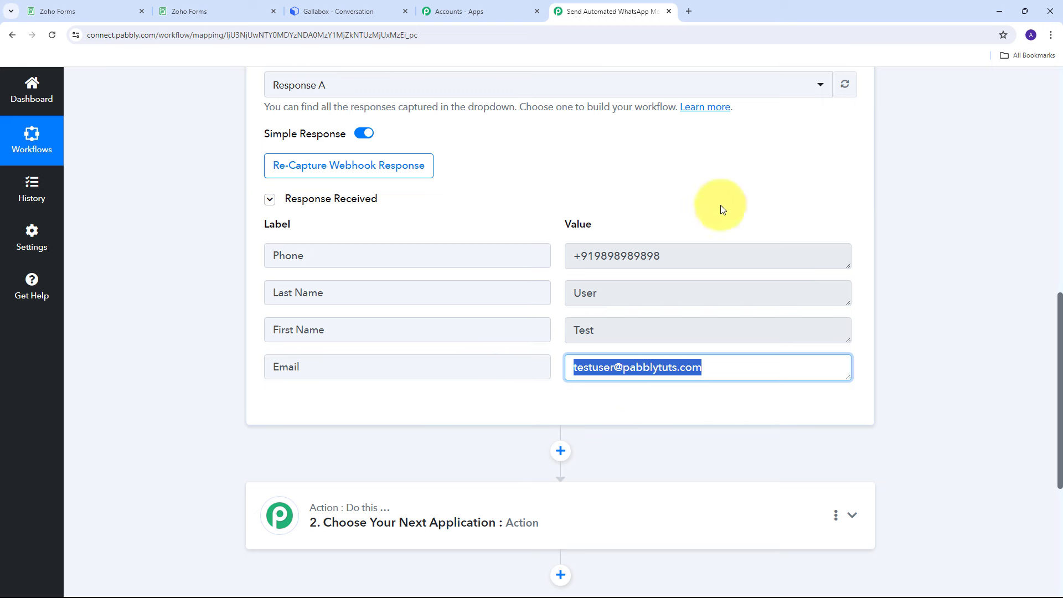
left_click(468, 410)
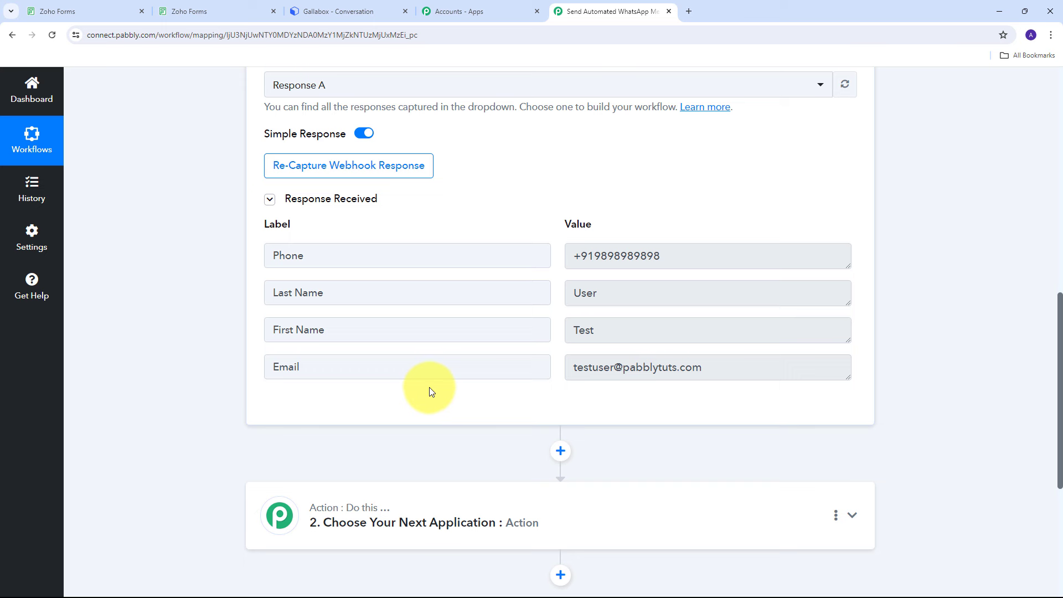
Step: Set the workflow's action step to the Gallabox app with the Send Template Text Message event
scroll(912, 178, "down", 3)
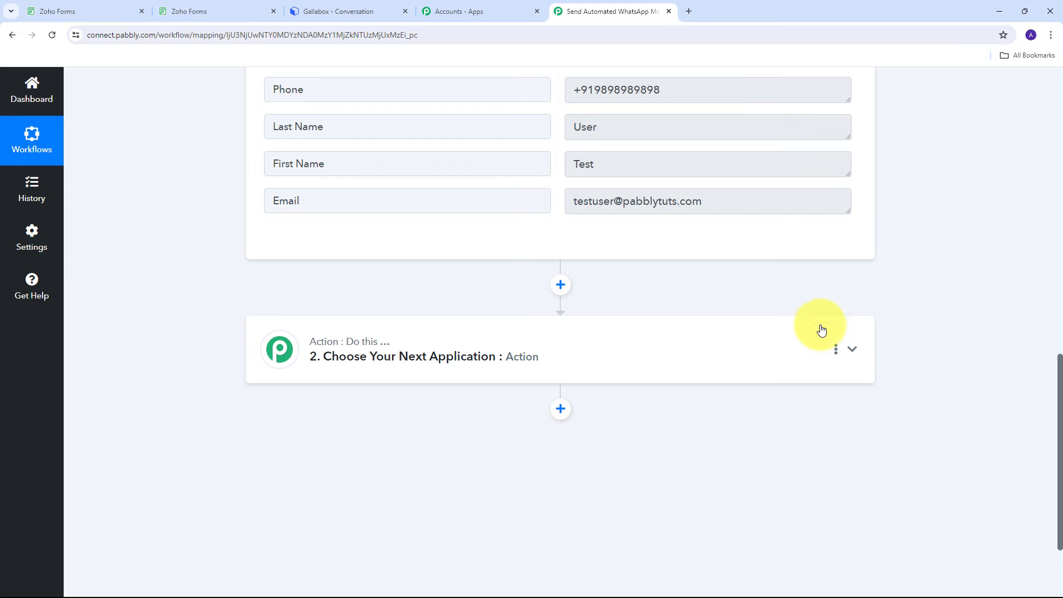
left_click(851, 348)
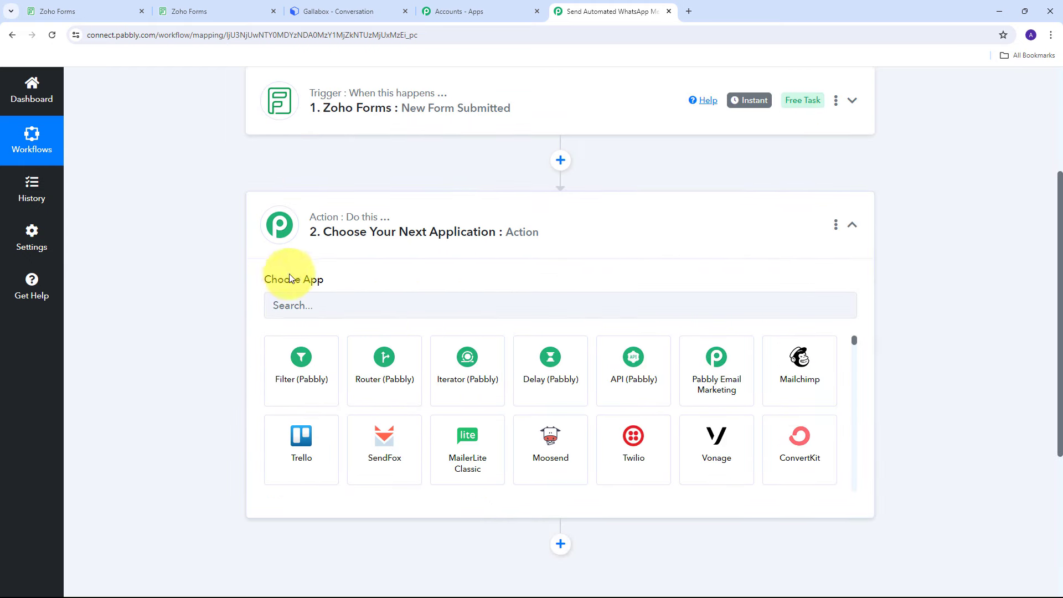
left_click(309, 305)
type("G")
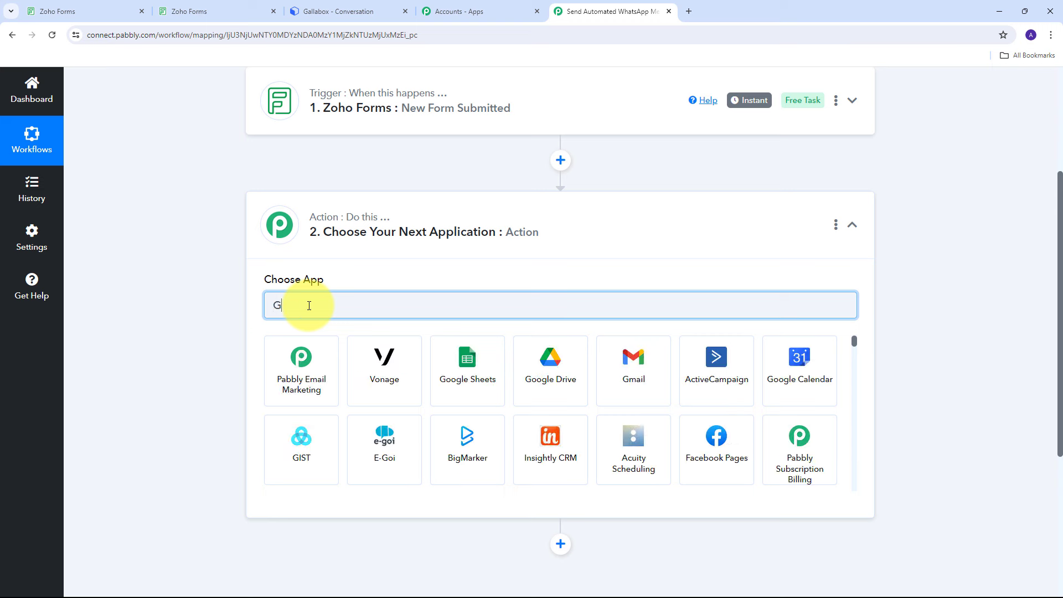
type("allabox")
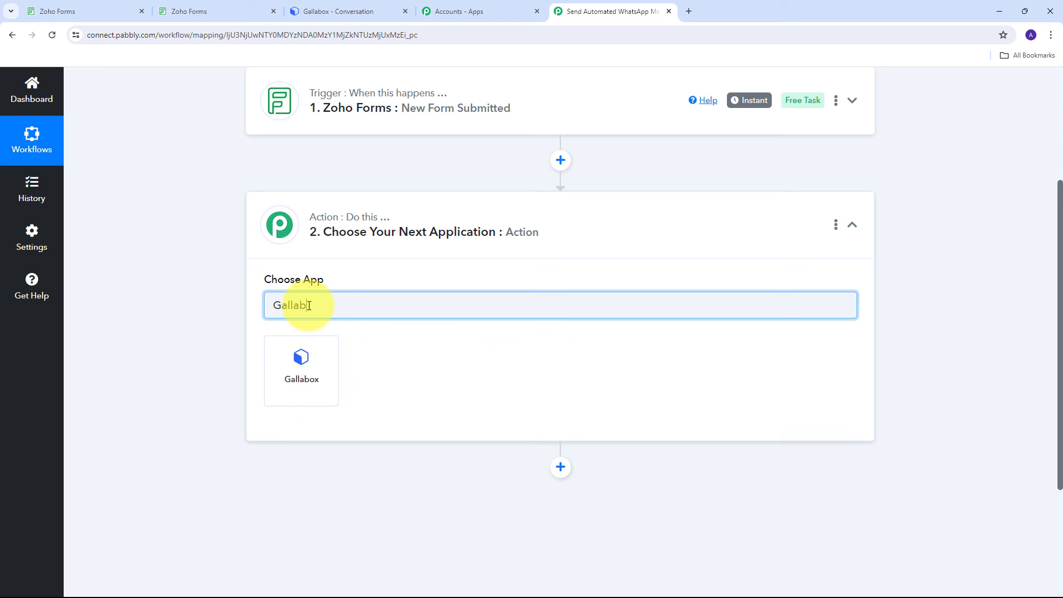
left_click(302, 360)
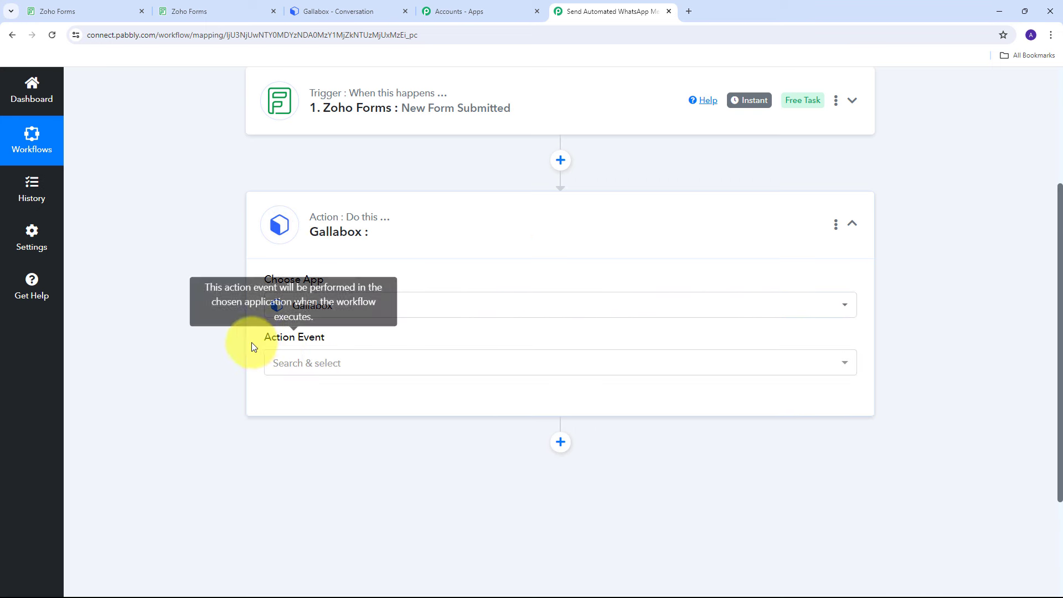
left_click(835, 368)
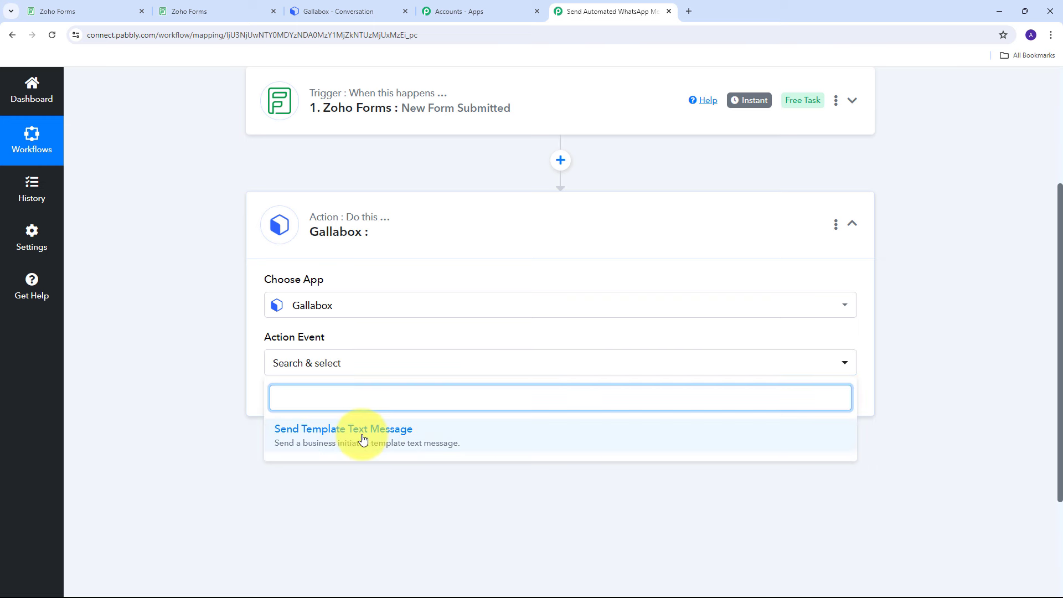
left_click(347, 435)
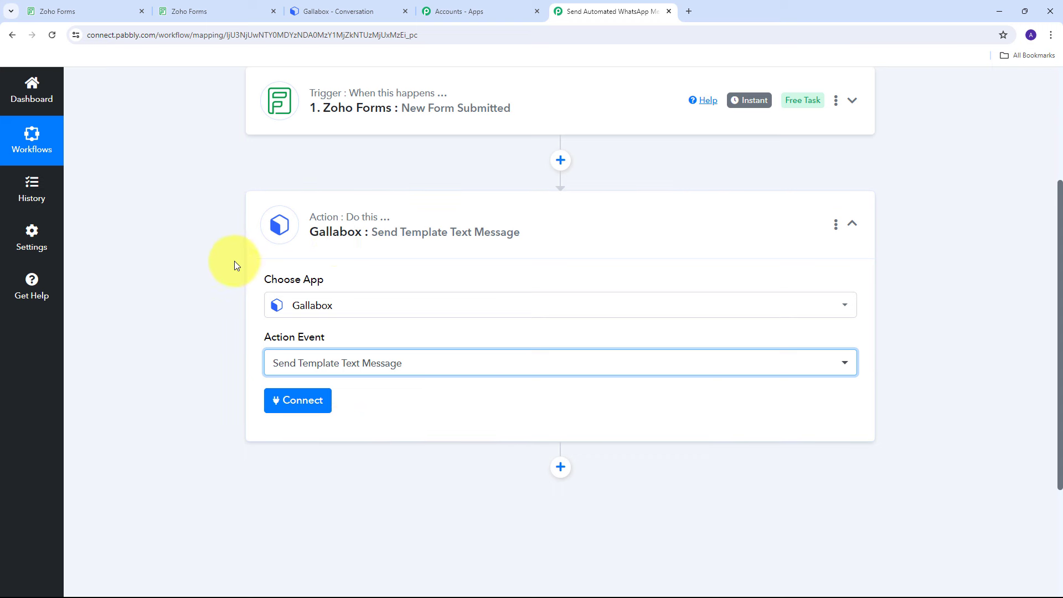
Step: Start adding a new Gallabox connection for the action step and look over its required credential fields
left_click(299, 403)
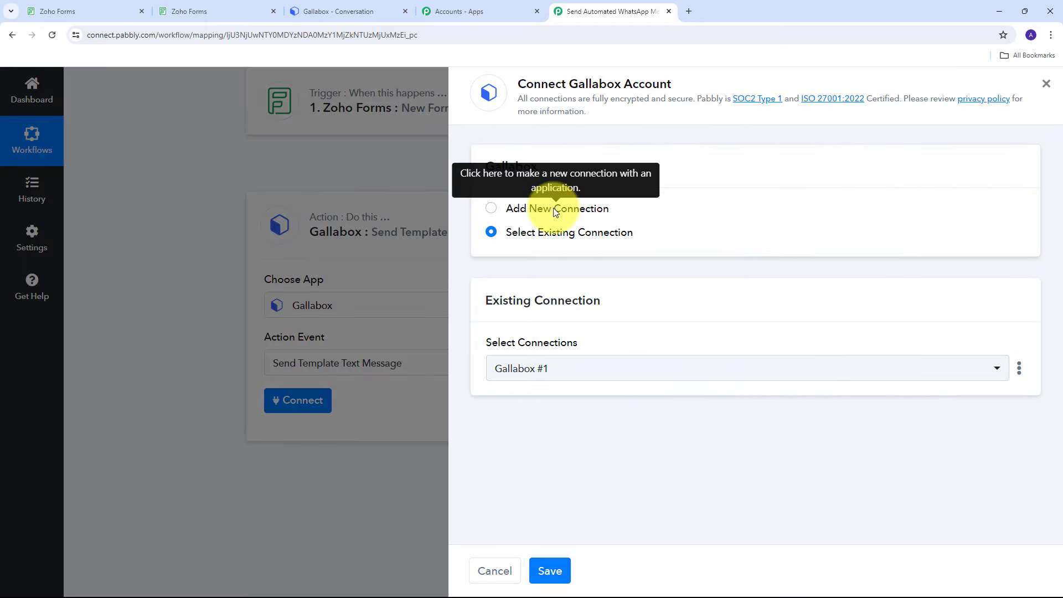
left_click(555, 213)
scroll(553, 207, "down", 3)
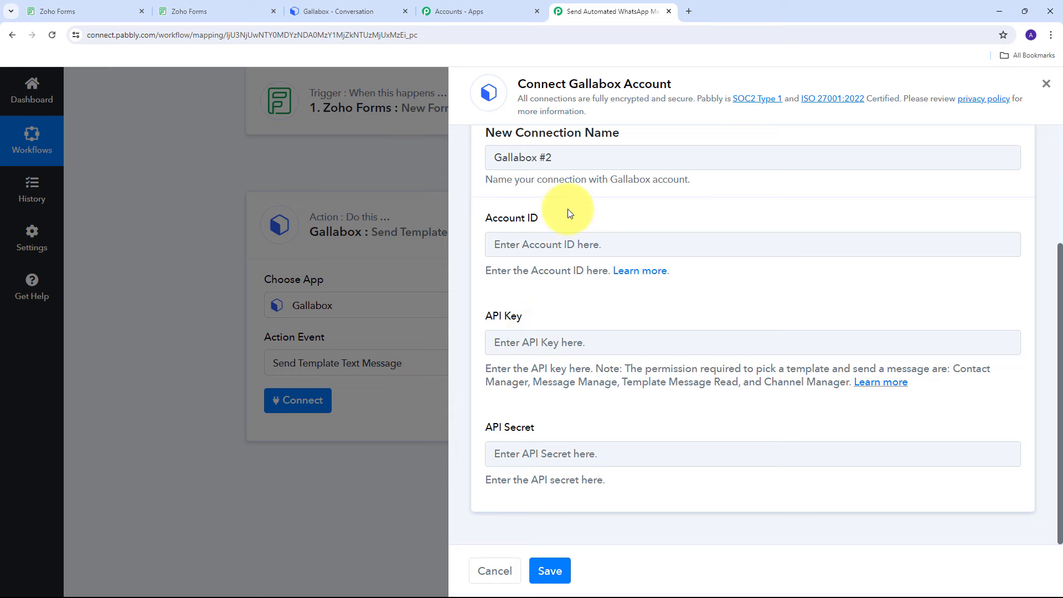
left_click(352, 12)
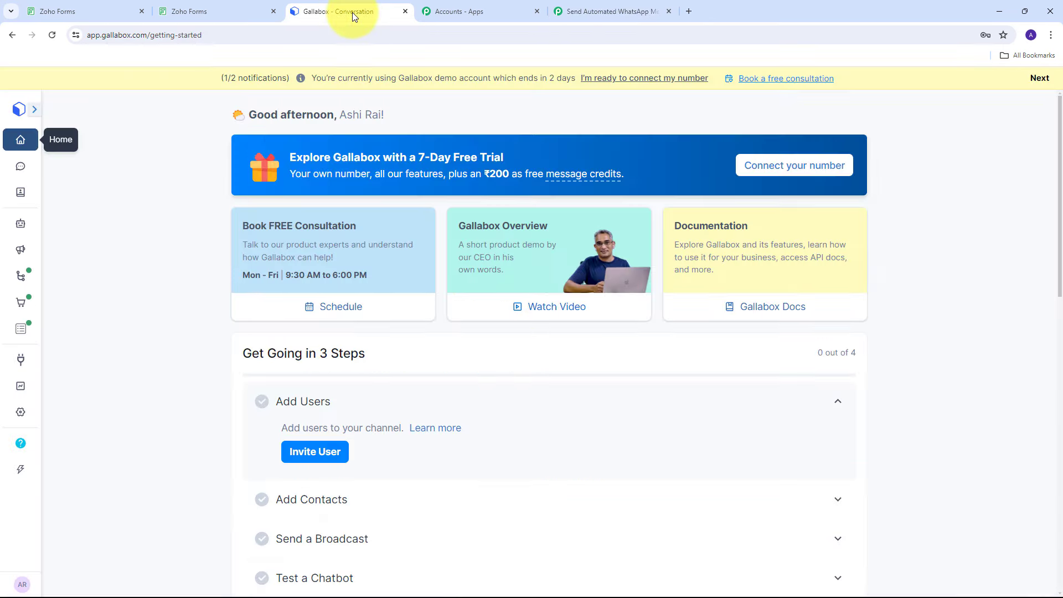
left_click(21, 586)
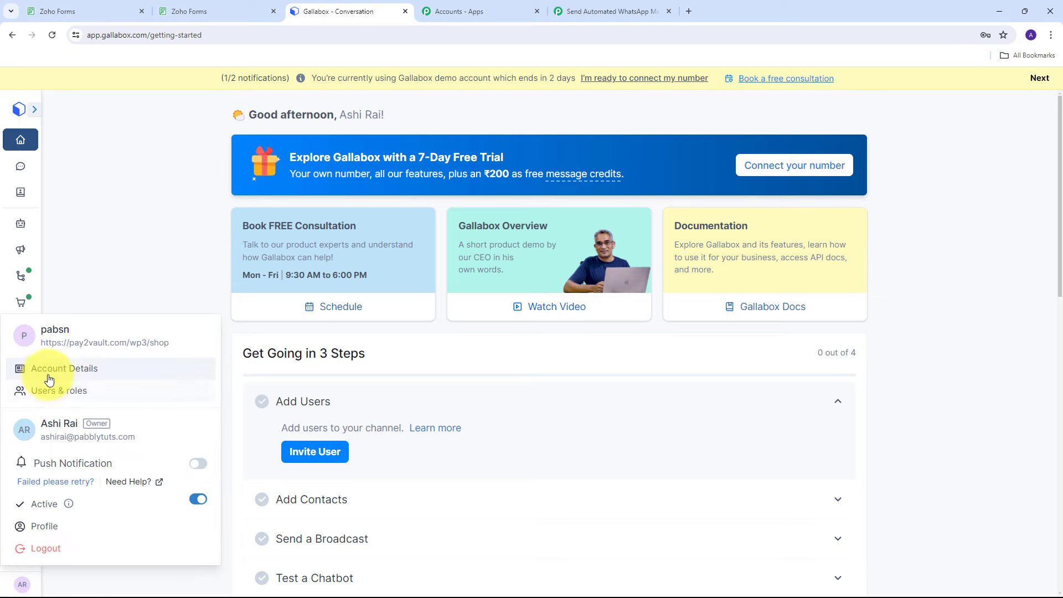
left_click(80, 372)
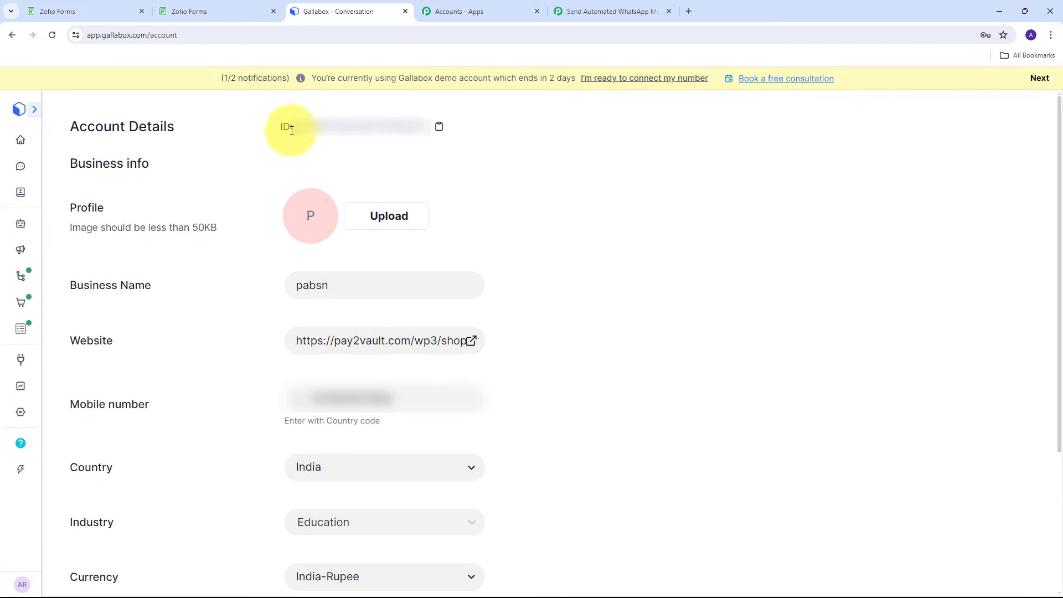
left_click(439, 127)
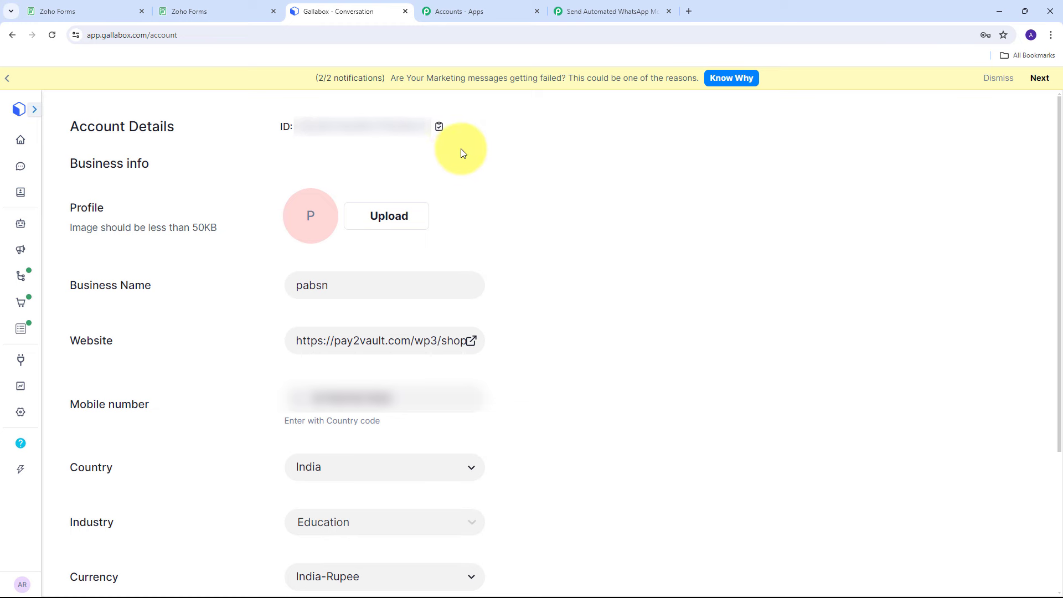
left_click(610, 12)
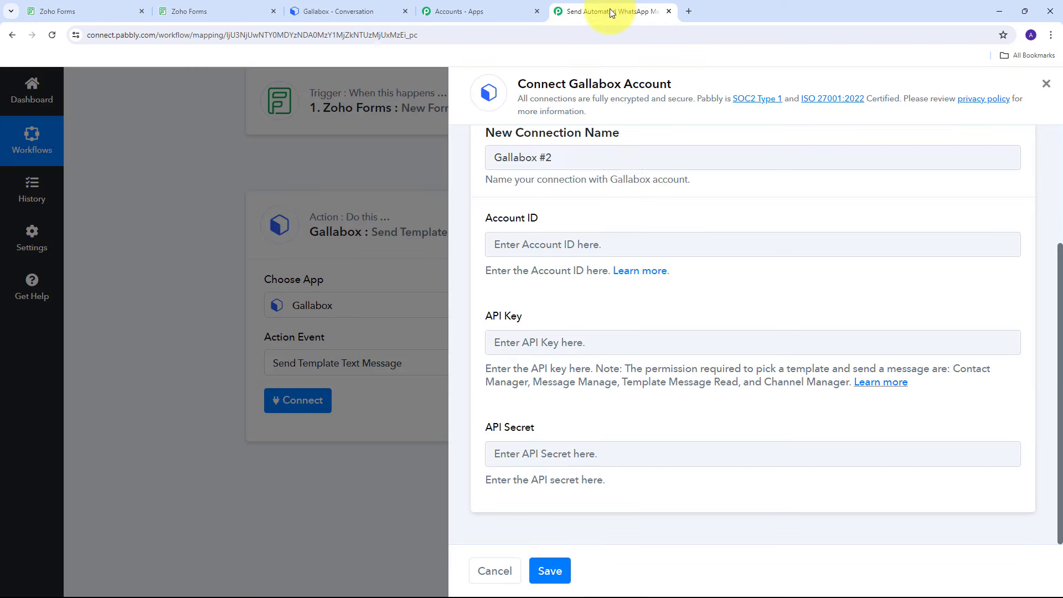
left_click(553, 239)
key("ctrl+v")
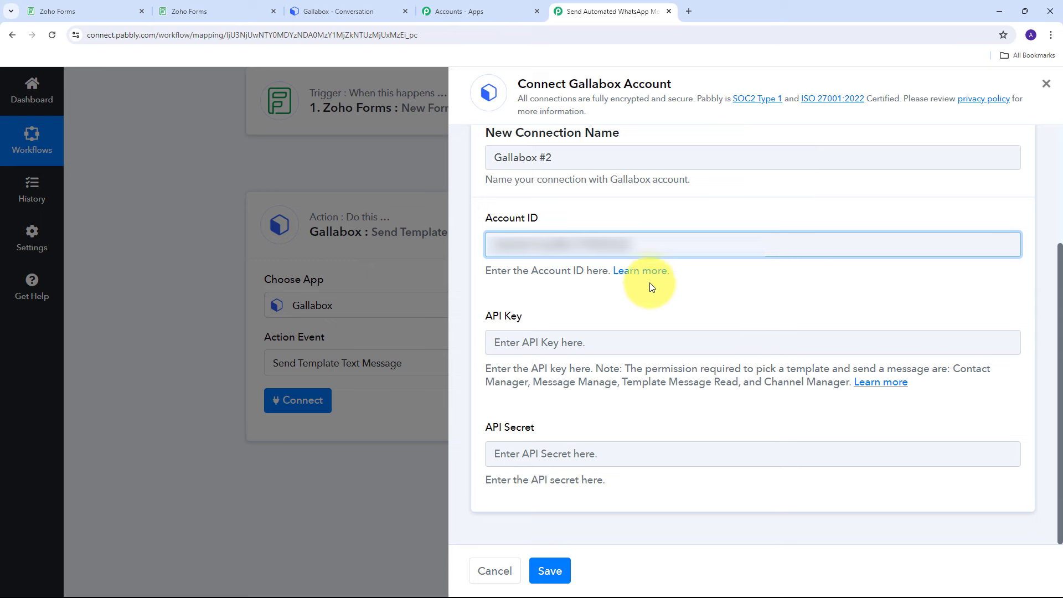
Step: Switch to Gallabox and start a new API key named New Messages with Restricted permission
left_click(366, 6)
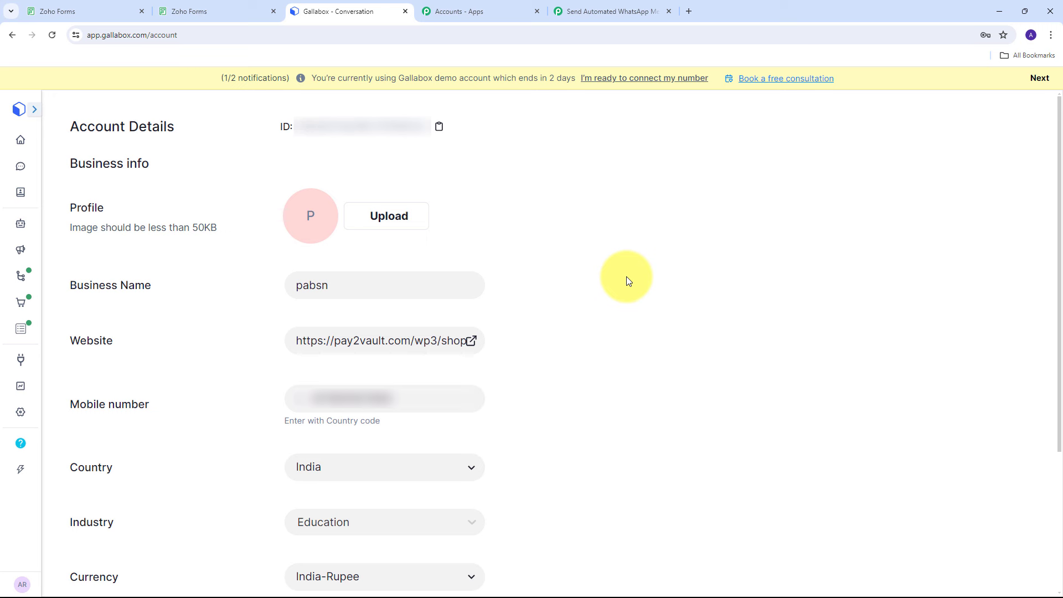
left_click(21, 416)
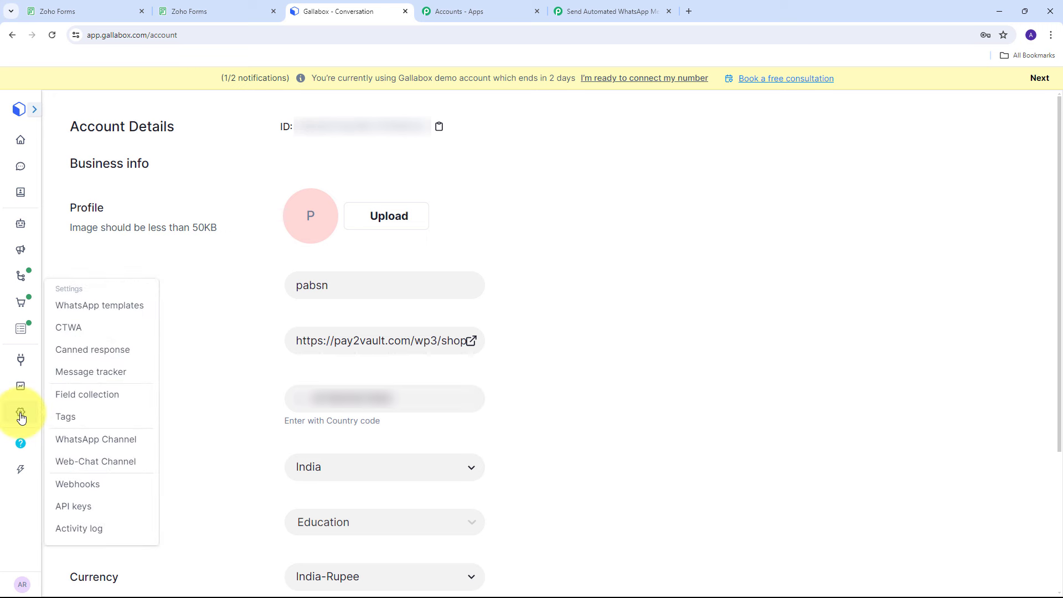
left_click(70, 507)
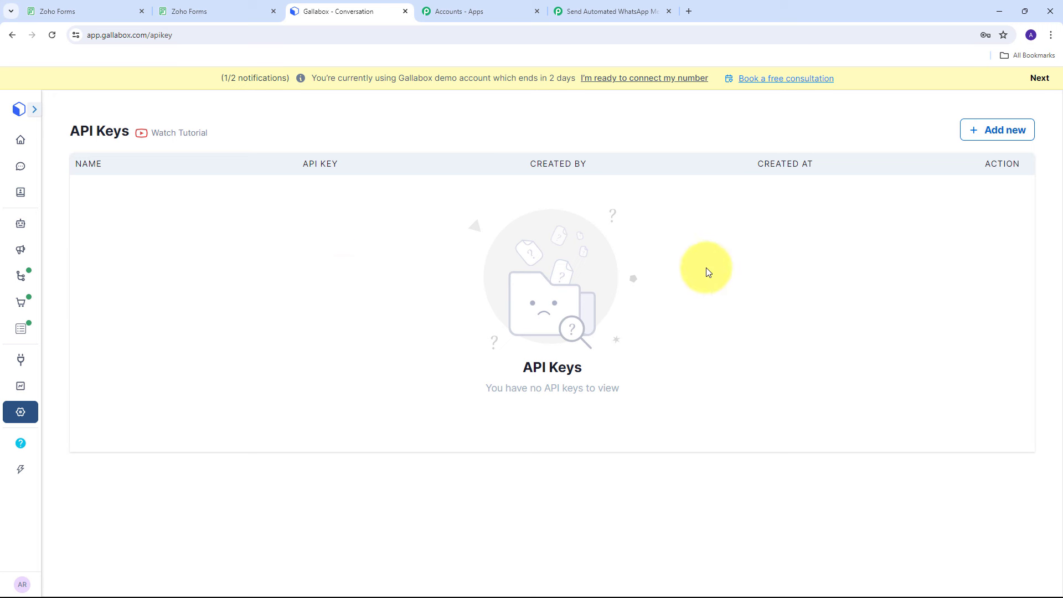
left_click(998, 133)
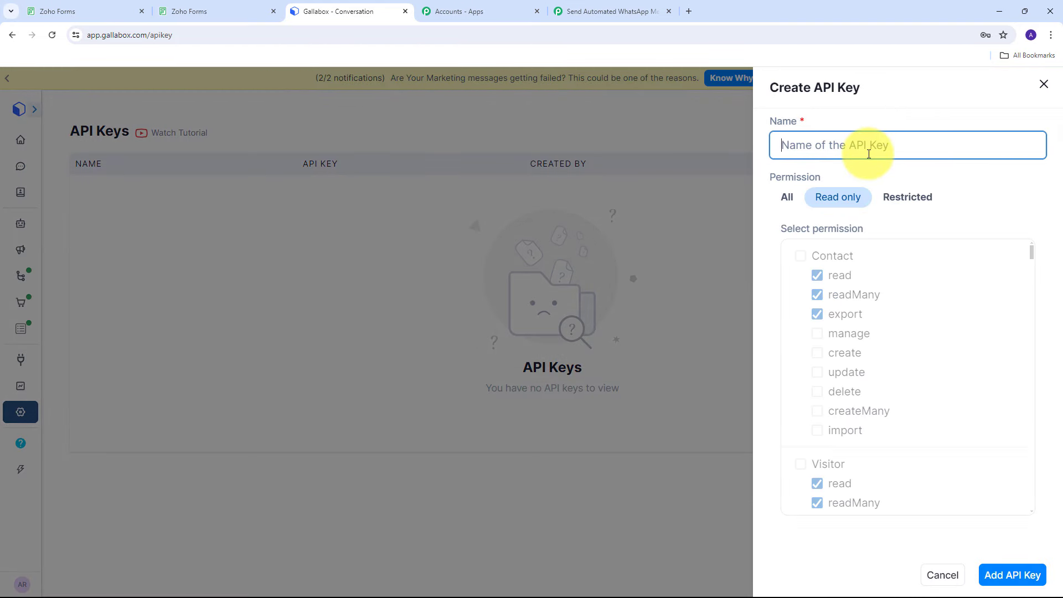
type("New Messages")
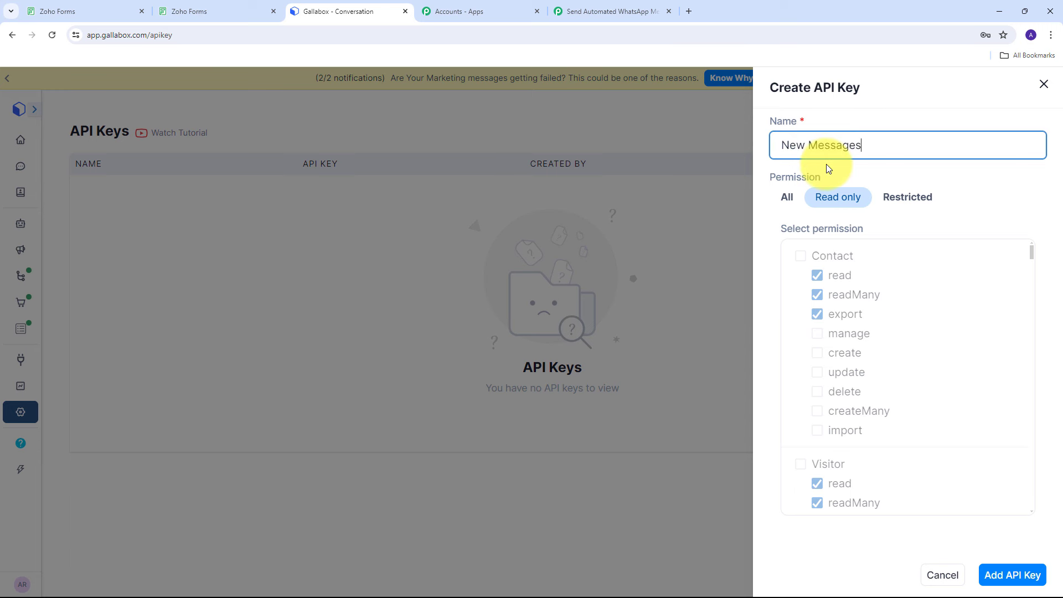
left_click(916, 203)
scroll(923, 270, "down", 3)
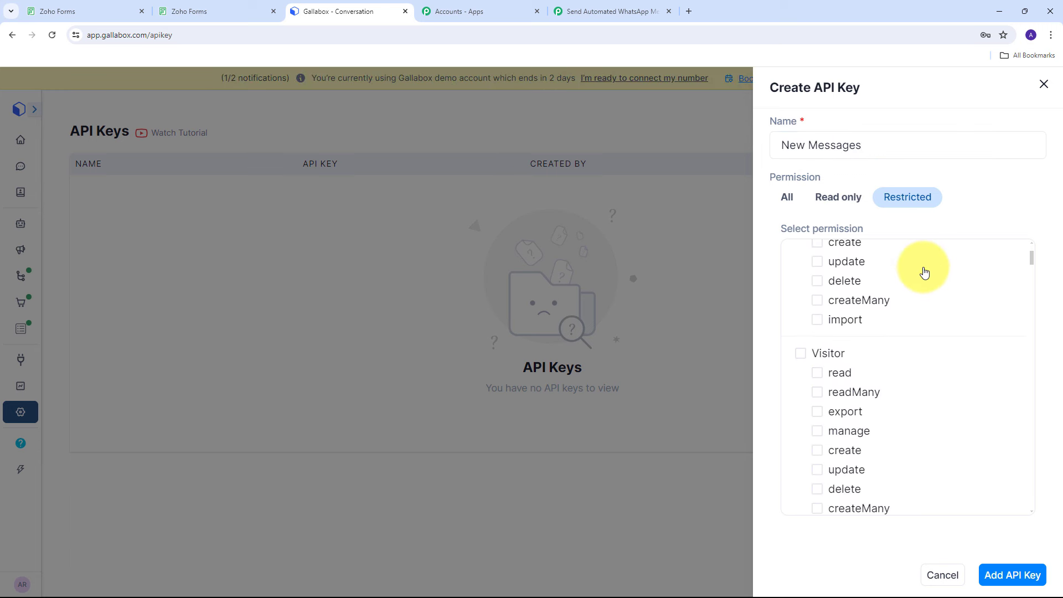
scroll(923, 271, "up", 3)
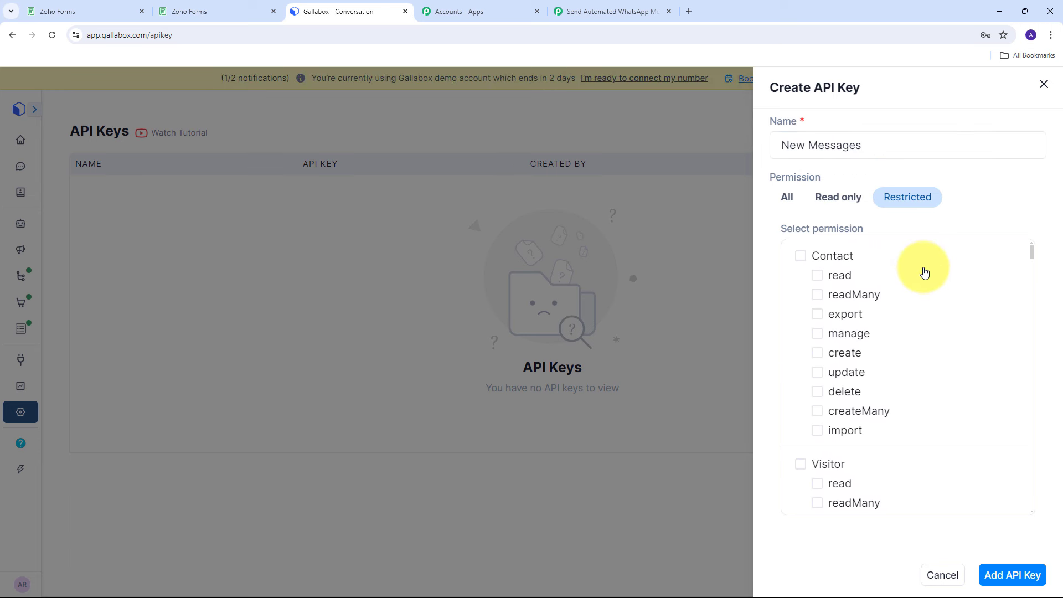
Step: Check the required permissions in Pabbly Connect, and enable manage for Contact, Conversation and Message on the Gallabox API key
left_click(606, 7)
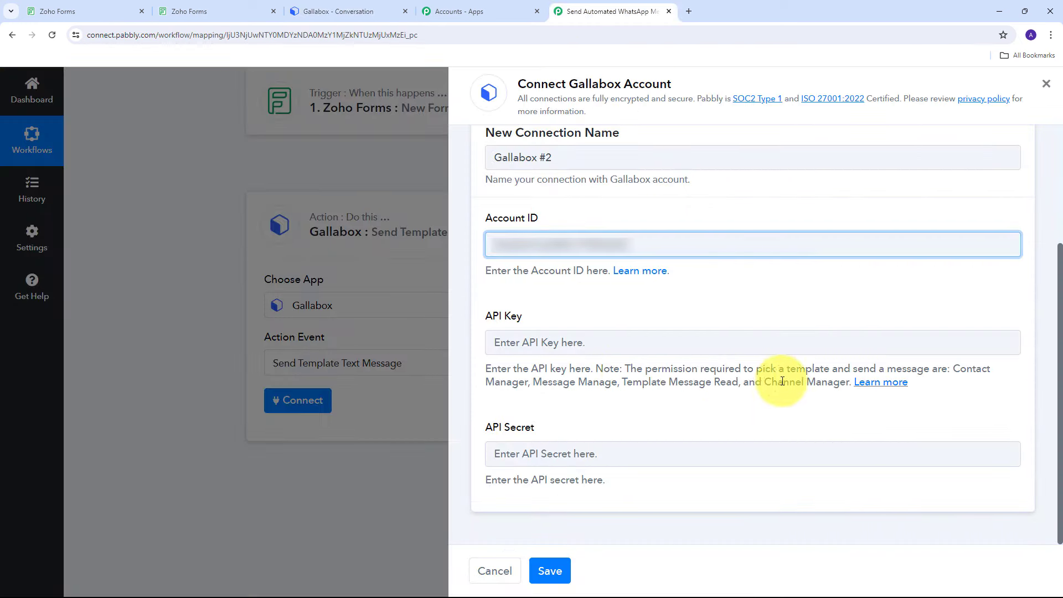
left_click_drag(953, 369, 848, 385)
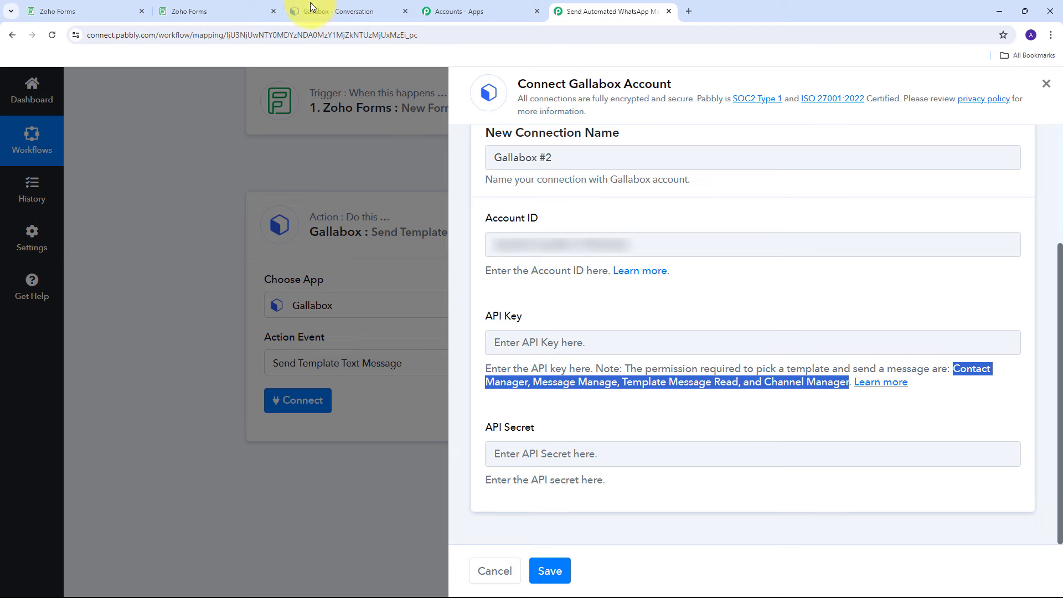
left_click(327, 12)
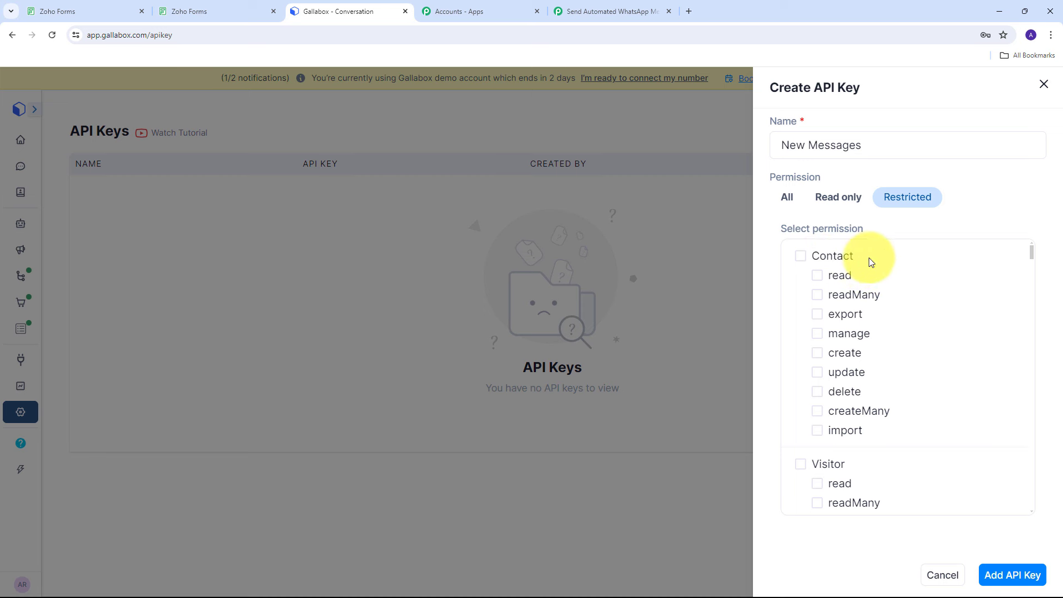
left_click(843, 338)
scroll(886, 304, "down", 3)
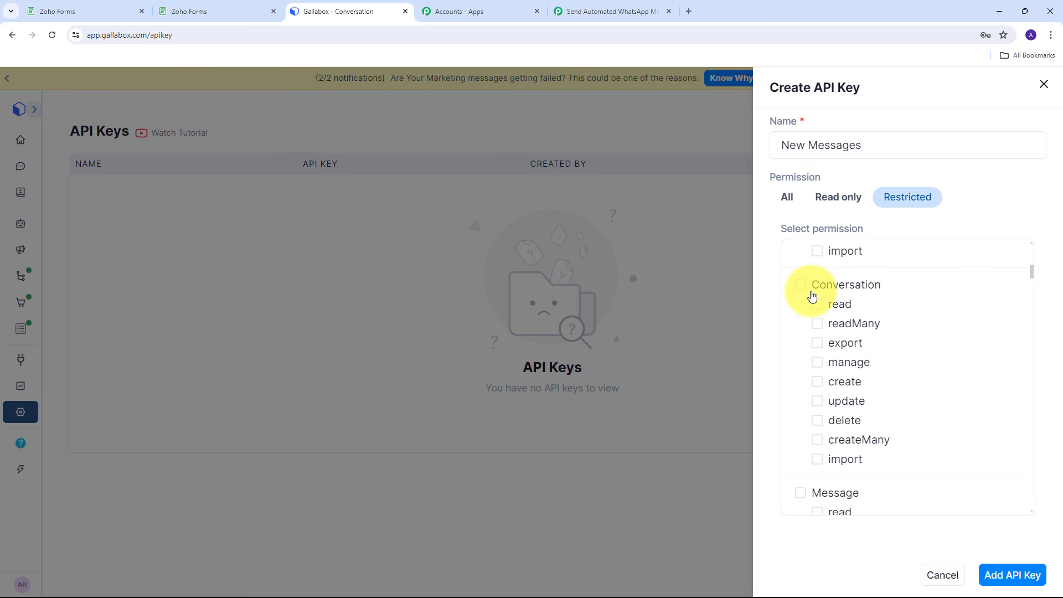
left_click(841, 368)
scroll(858, 343, "down", 3)
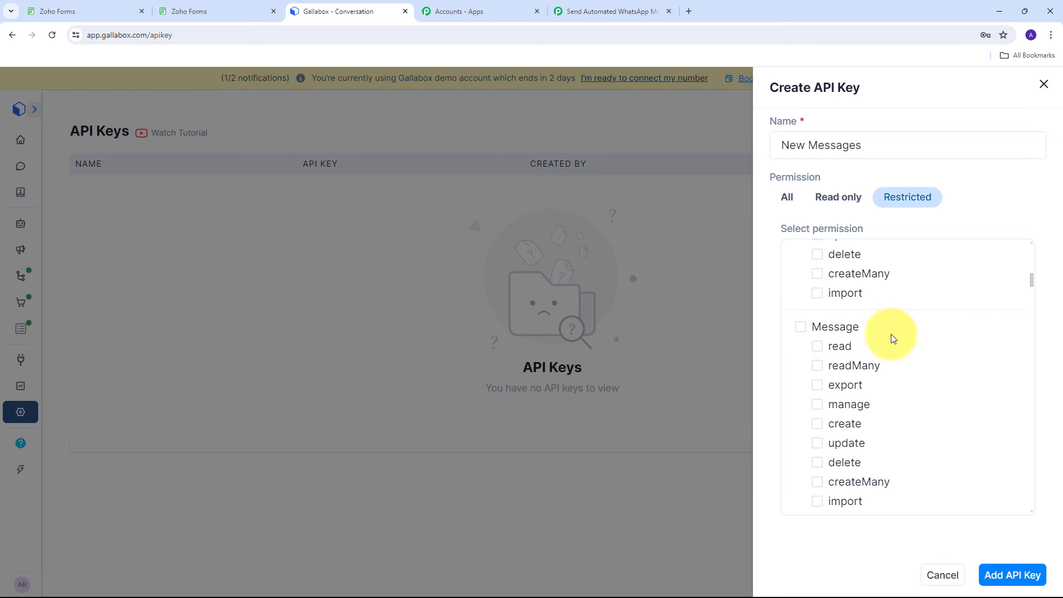
left_click(836, 407)
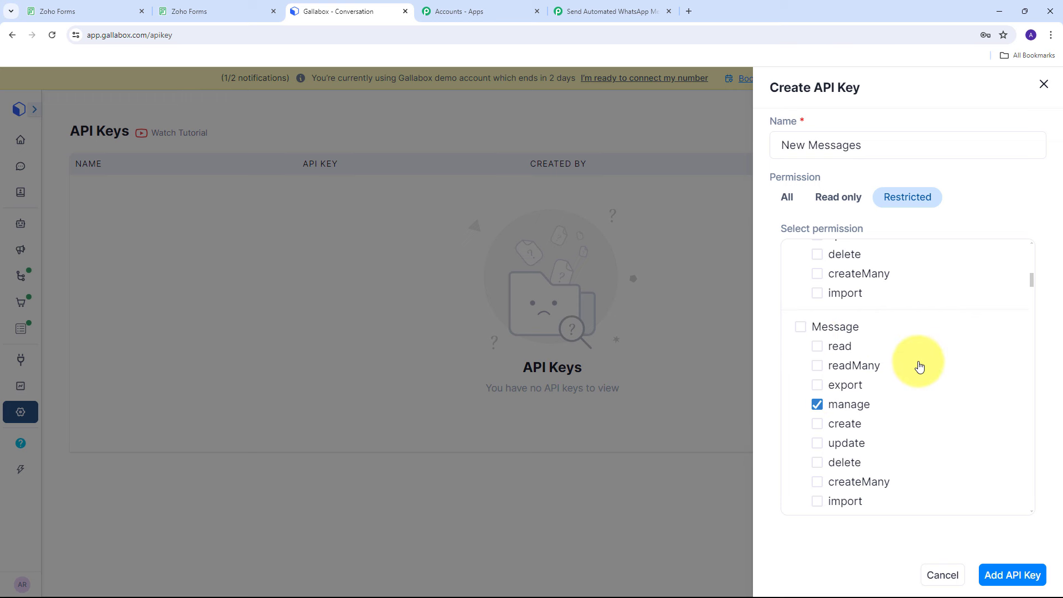
Step: Enable manage for Channel and read for TemplateMessage, and create the API key
scroll(925, 343, "down", 3)
scroll(932, 316, "down", 13)
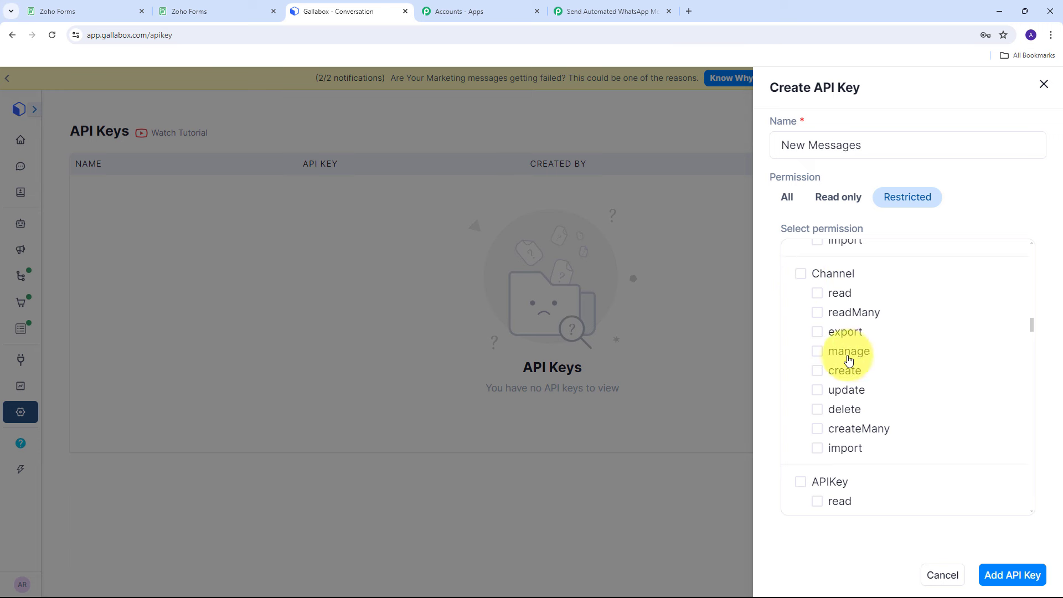
left_click(819, 354)
scroll(916, 324, "down", 5)
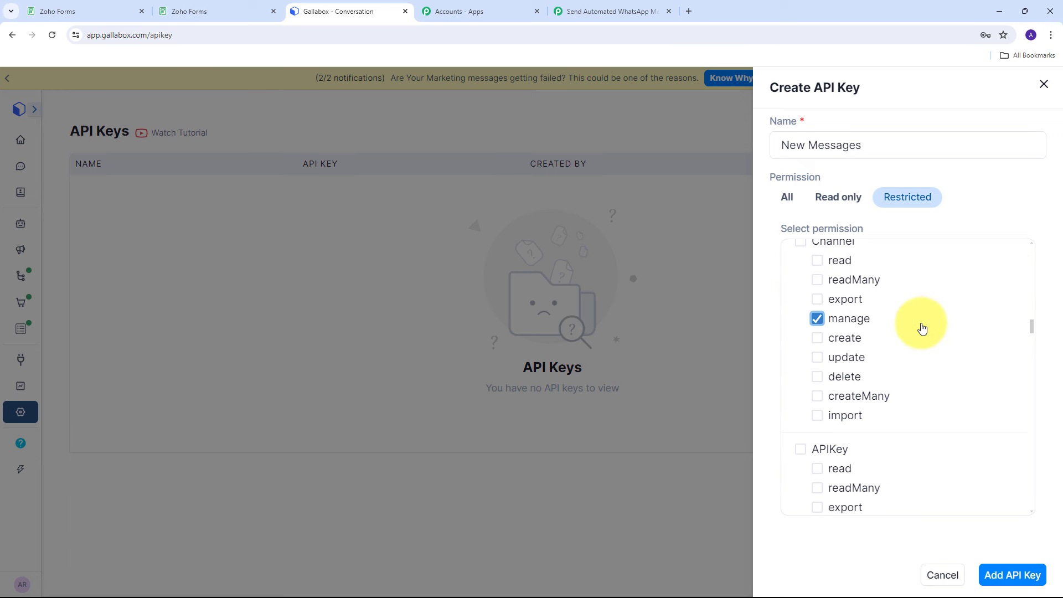
scroll(918, 326, "down", 13)
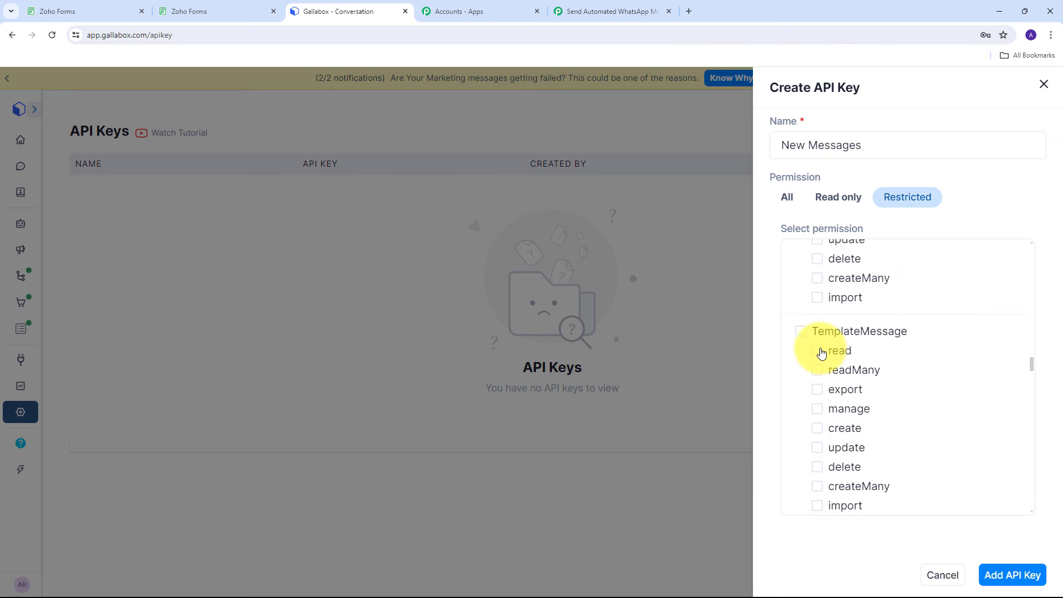
left_click(818, 352)
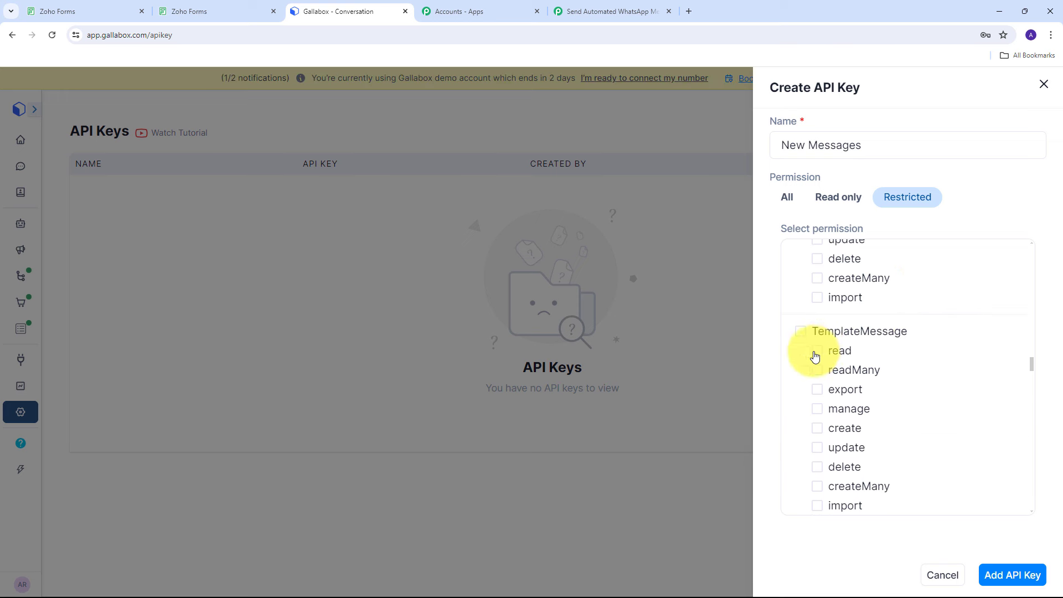
scroll(865, 313, "up", 2)
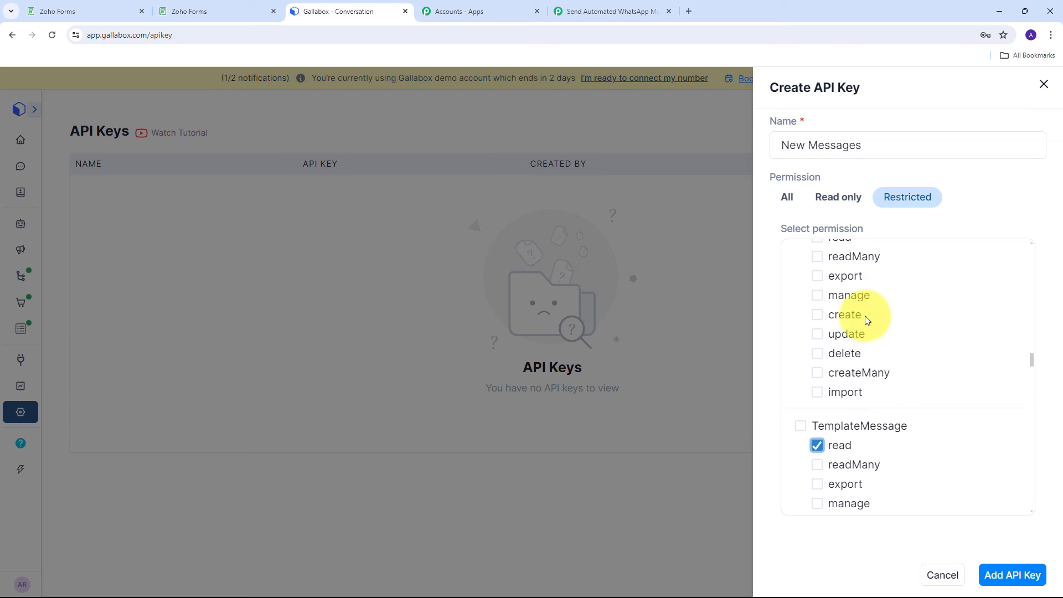
scroll(894, 323, "down", 1)
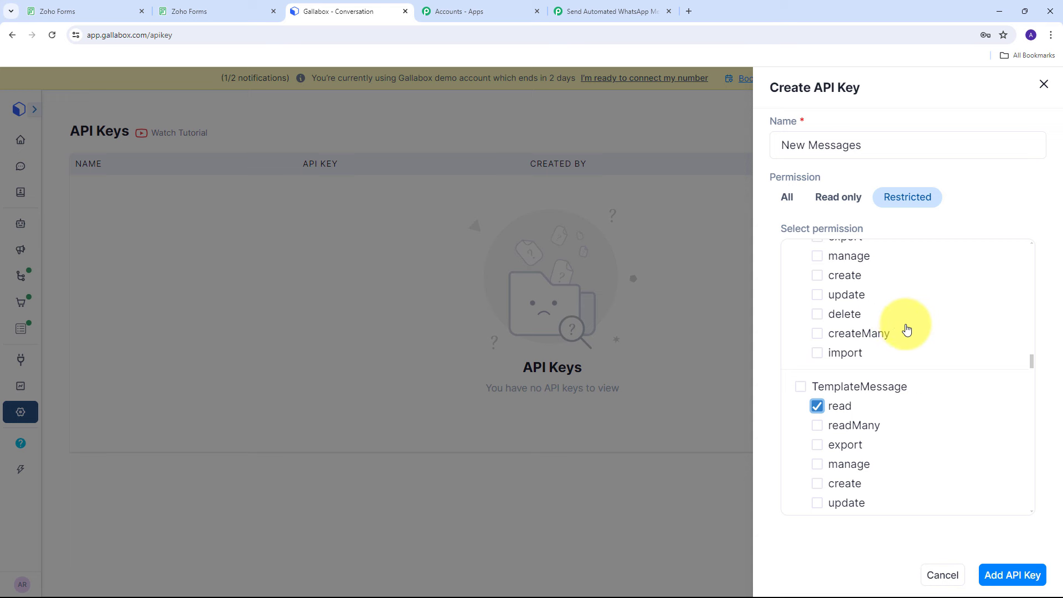
left_click(1005, 576)
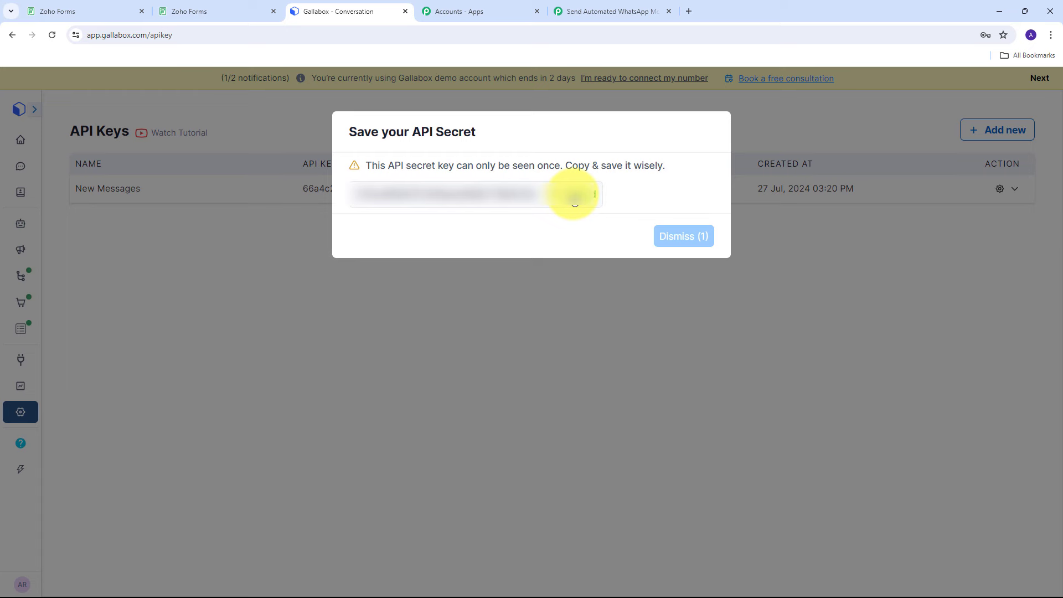
Step: Switch to Pabbly Connect and paste the Gallabox API secret into the connection's API Secret field
left_click(609, 11)
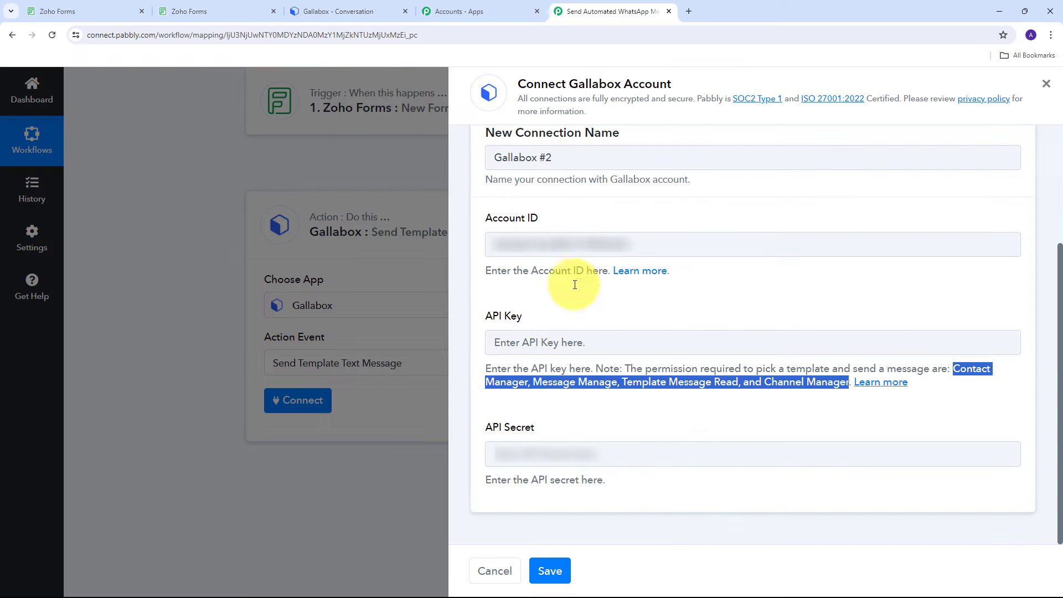
left_click(515, 451)
key("ctrl+v")
left_click(515, 445)
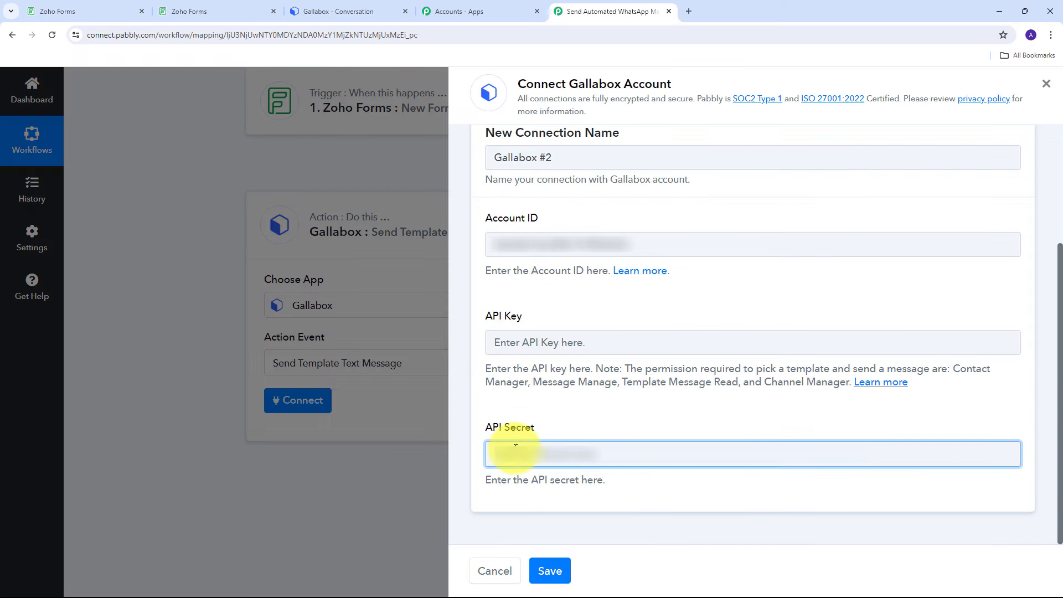
key("ctrl+v")
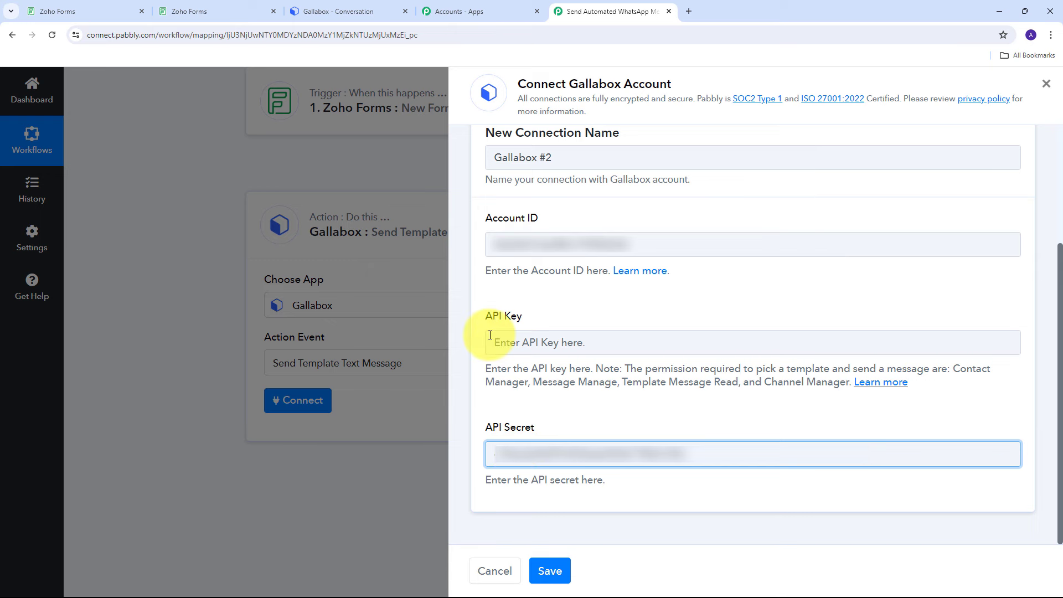
Step: Copy the New Messages API key from Gallabox, paste it into the Pabbly Connect connection's API Key field, and save the connection
left_click(351, 11)
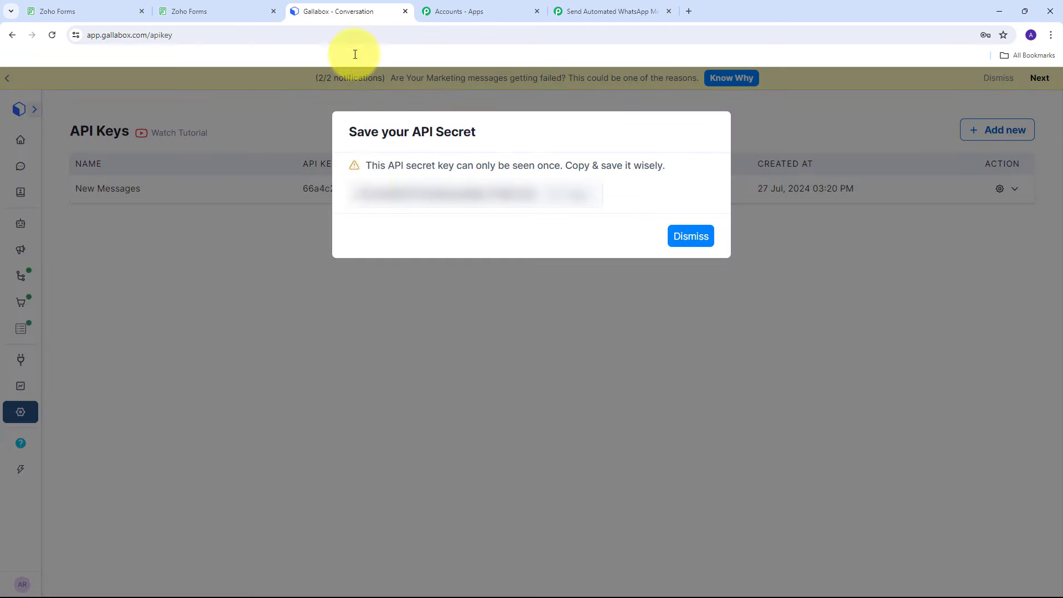
left_click(691, 236)
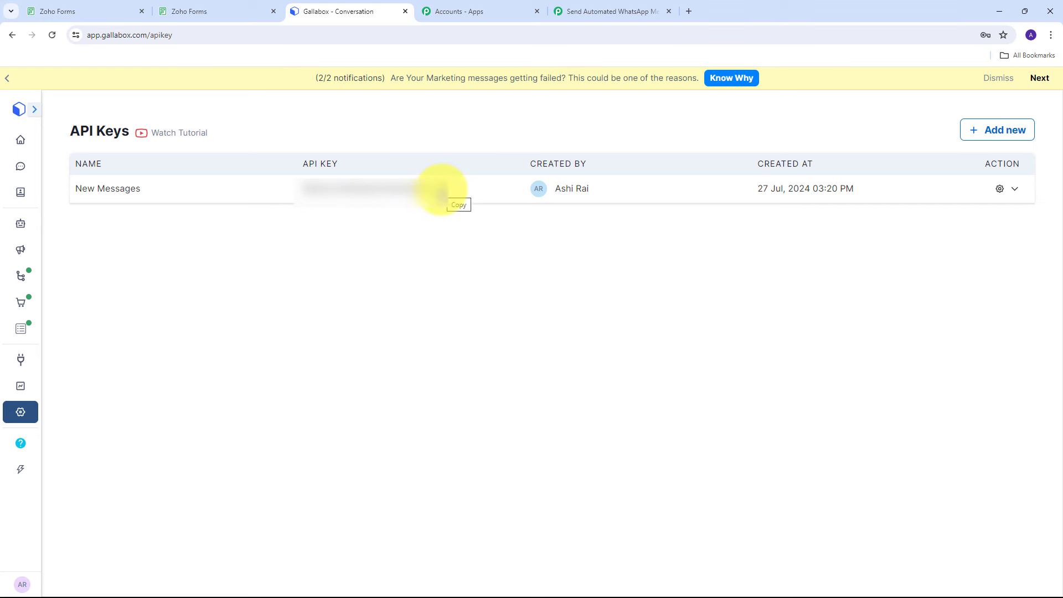
left_click(441, 193)
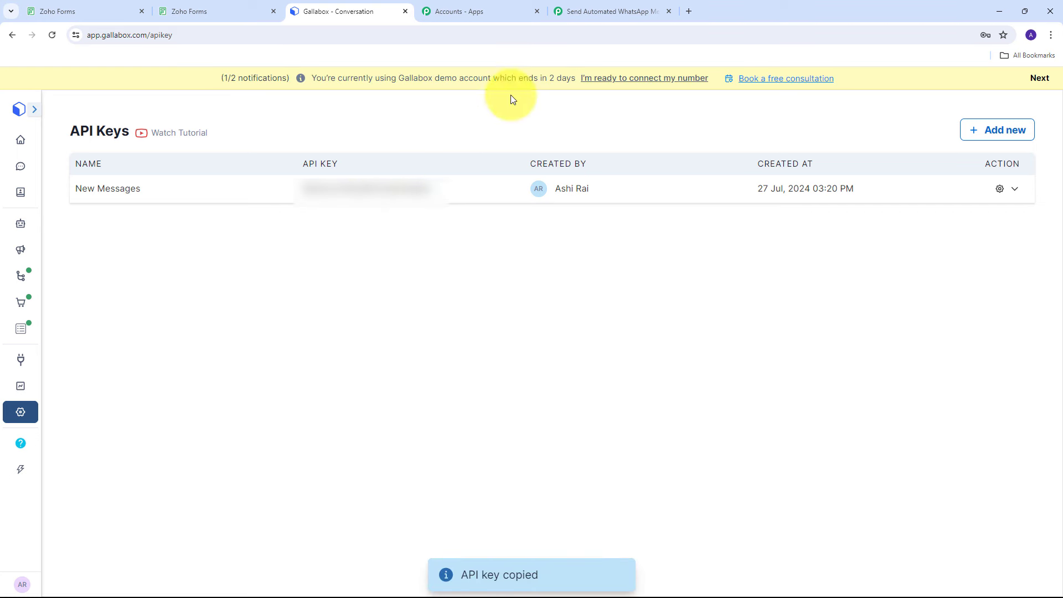
left_click(582, 12)
left_click(516, 341)
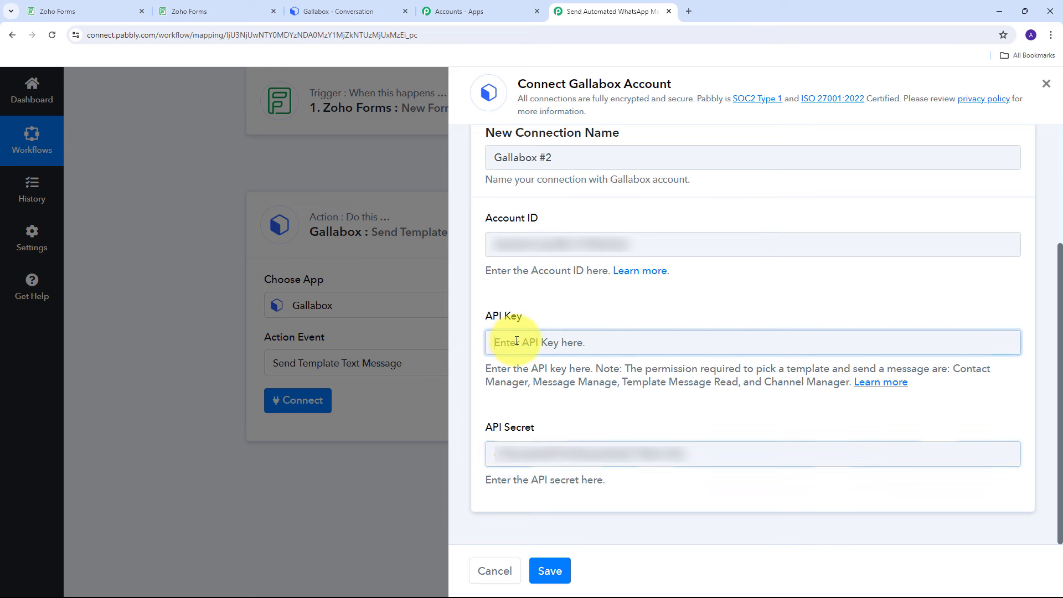
key("ctrl+v")
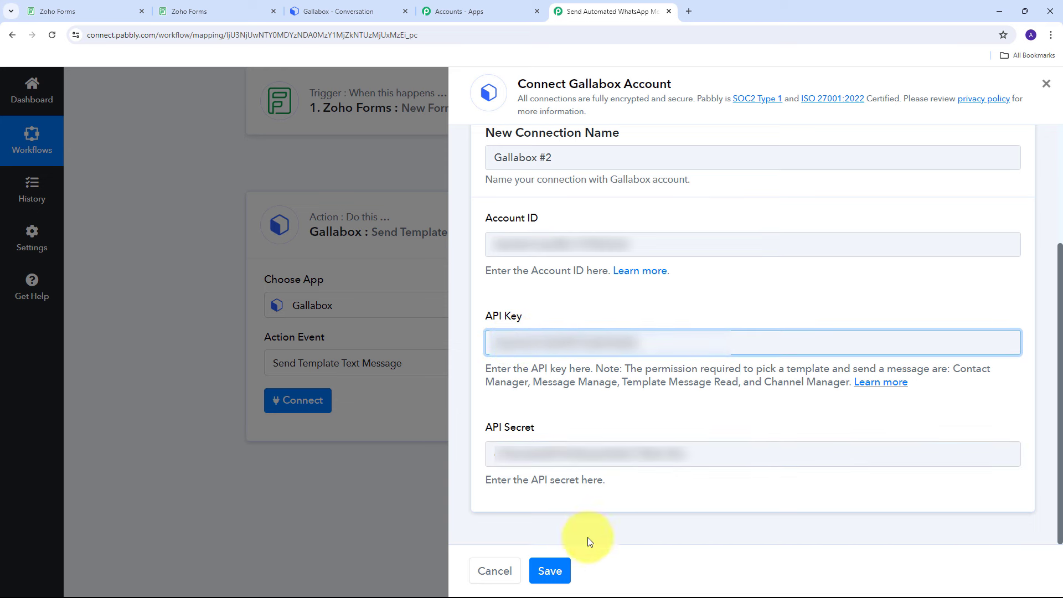
left_click(549, 571)
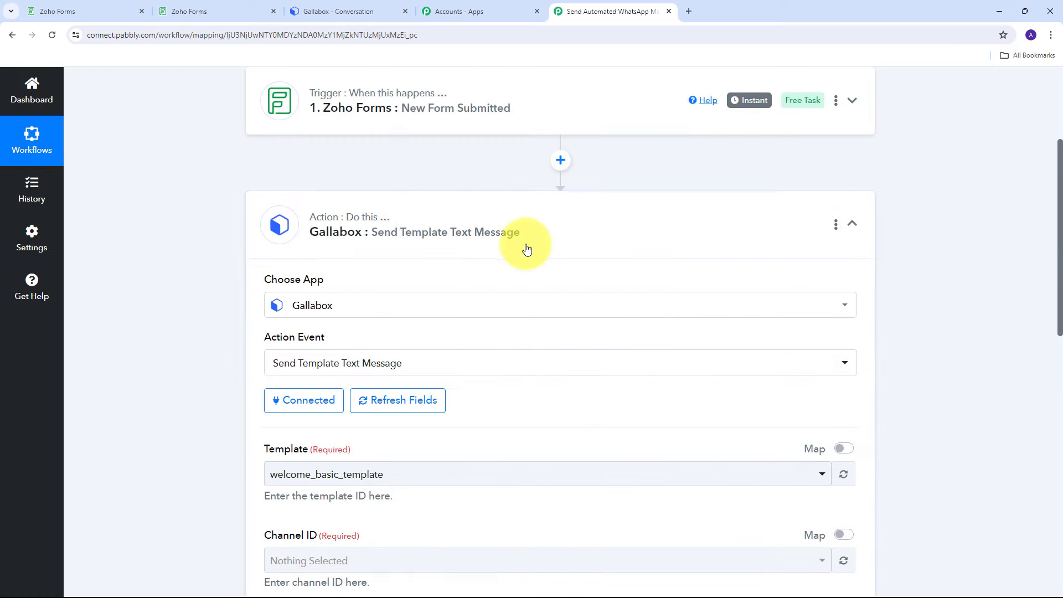
Step: Switch to Gallabox and open its WhatsApp templates to examine the approved welcome template and its name variable
scroll(558, 247, "down", 5)
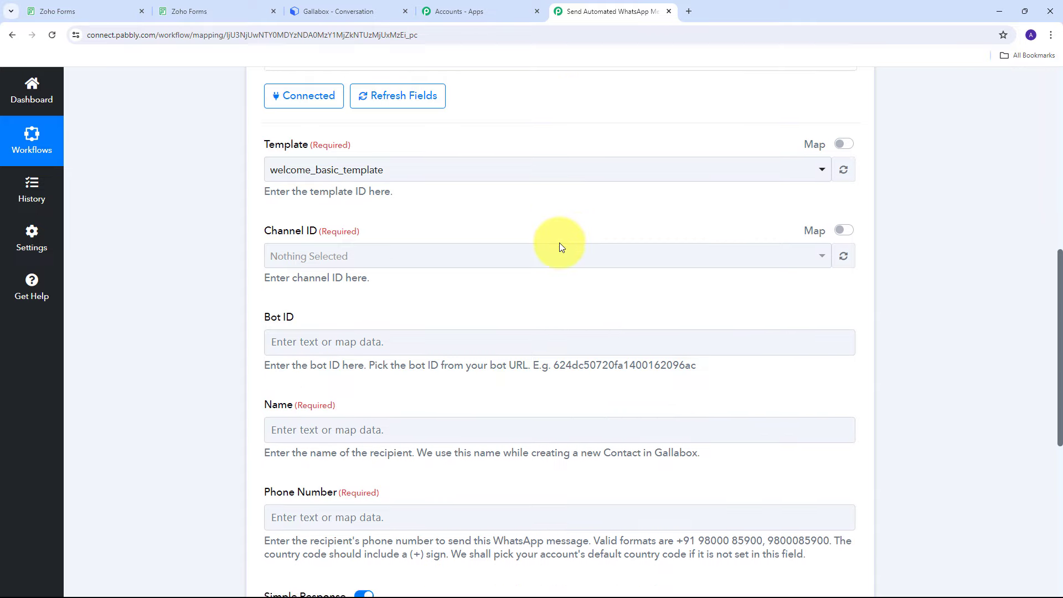
scroll(558, 243, "up", 2)
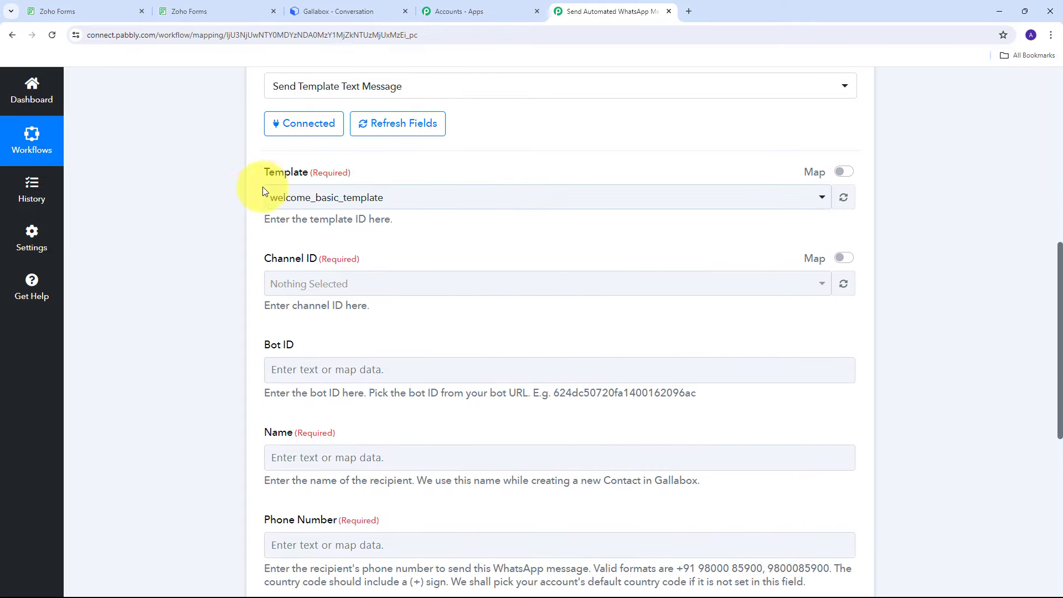
scroll(275, 193, "up", 2)
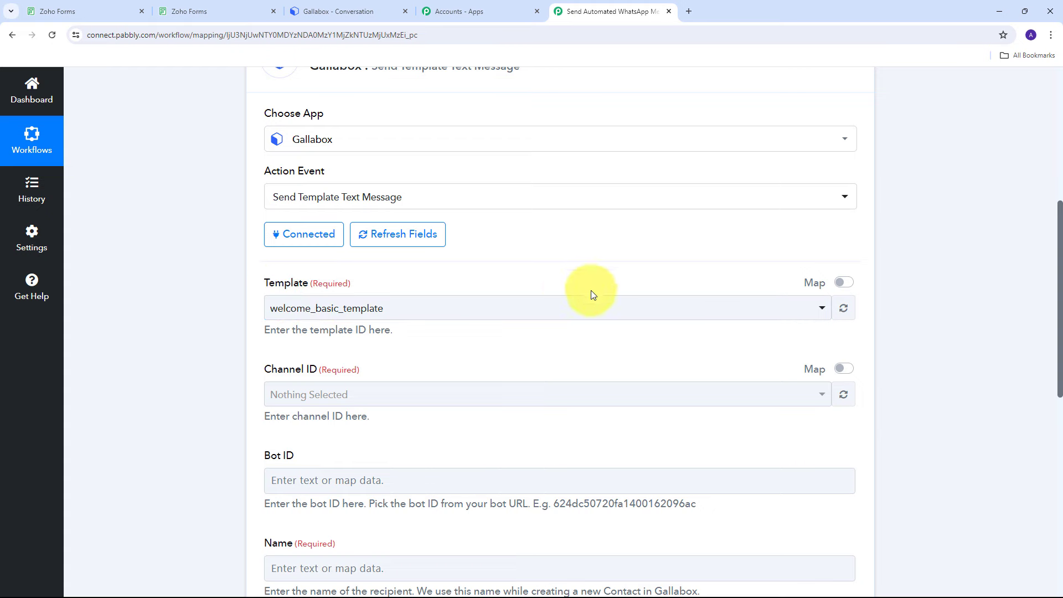
left_click(331, 10)
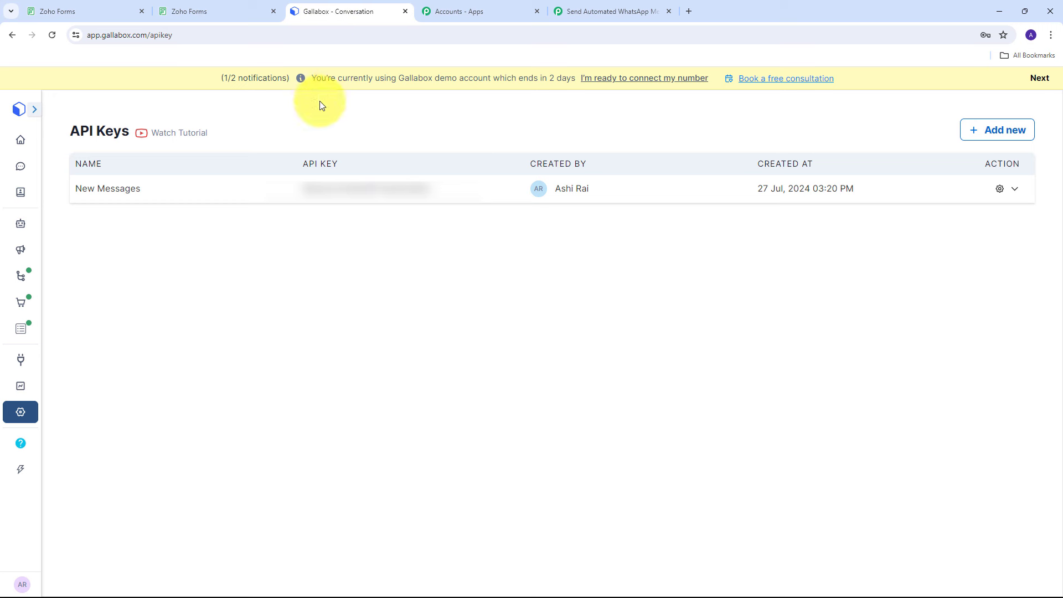
mouse_move(20, 412)
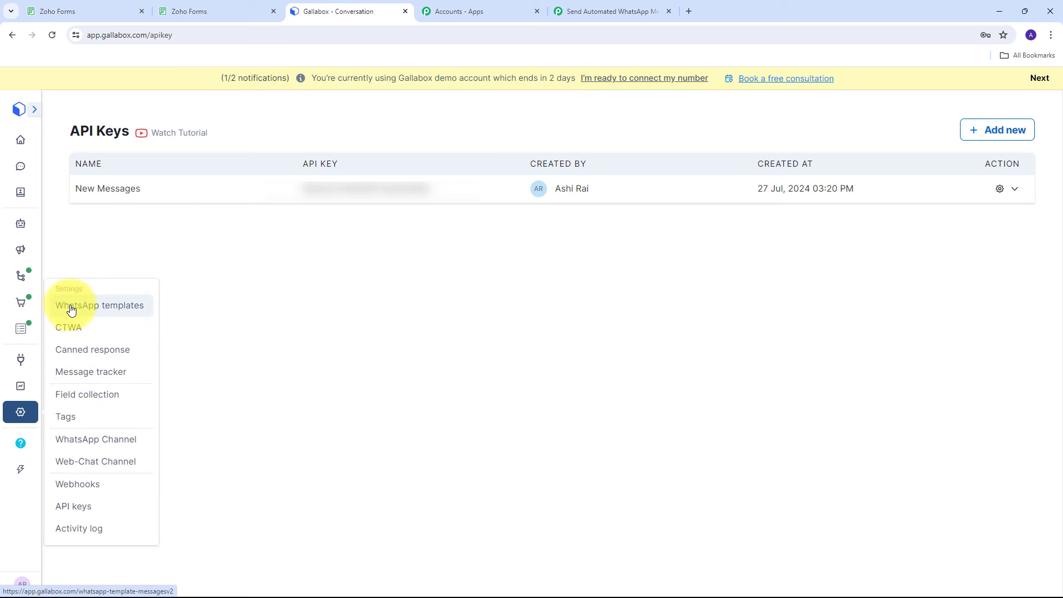
left_click(104, 306)
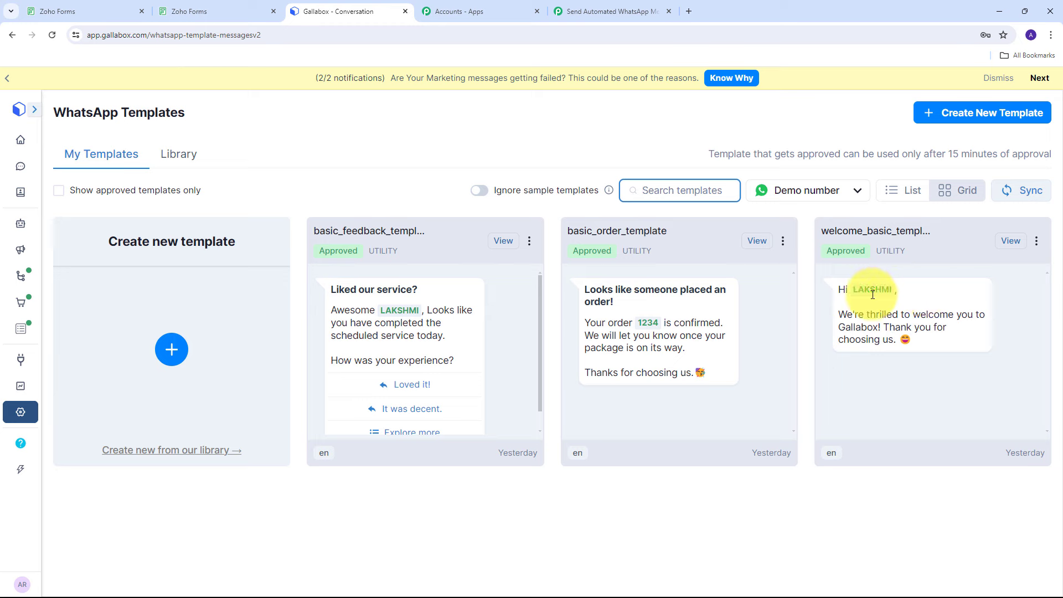
mouse_move(862, 295)
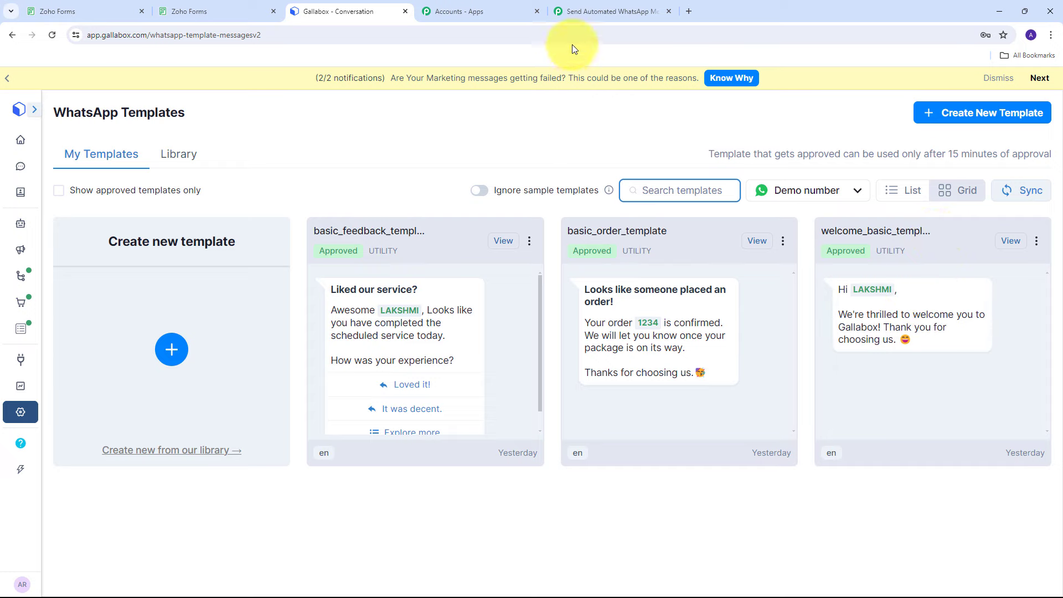
Step: Switch back to Pabbly Connect and choose welcome_basic_template as the Gallabox action's template
left_click(603, 11)
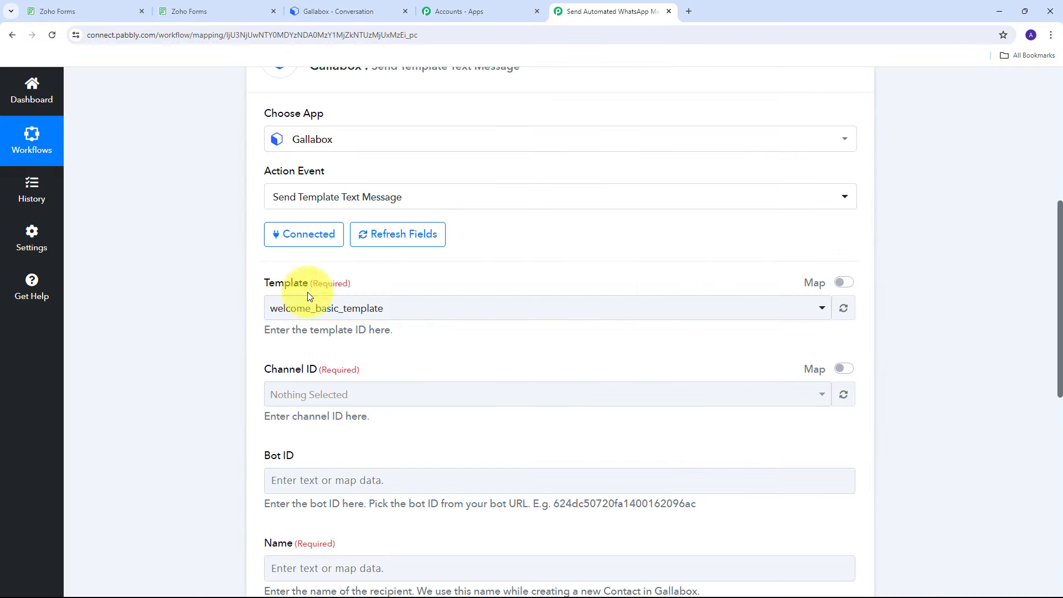
left_click(781, 311)
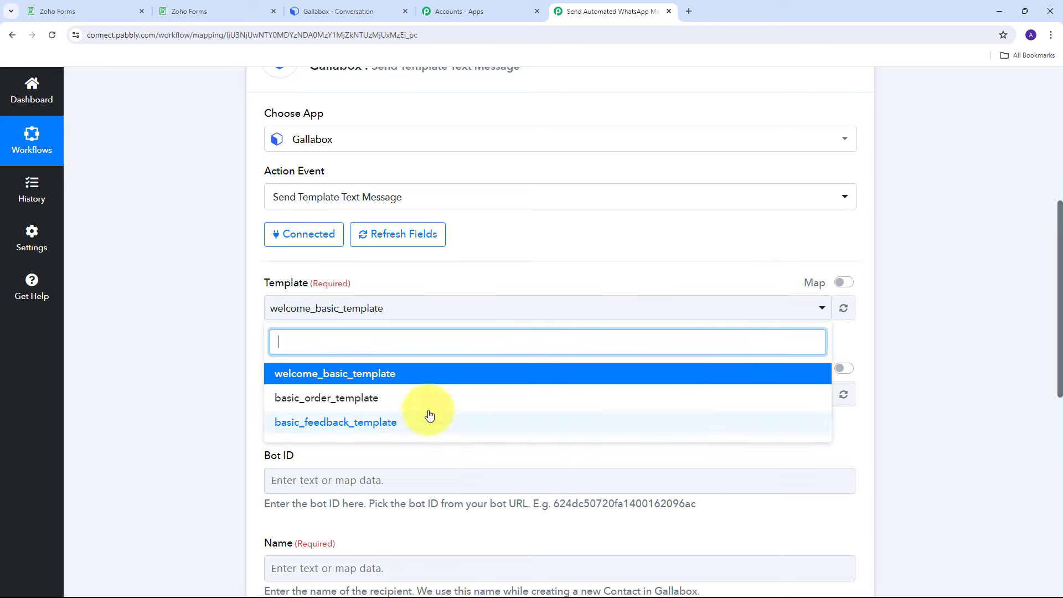
left_click(373, 380)
scroll(267, 305, "down", 1)
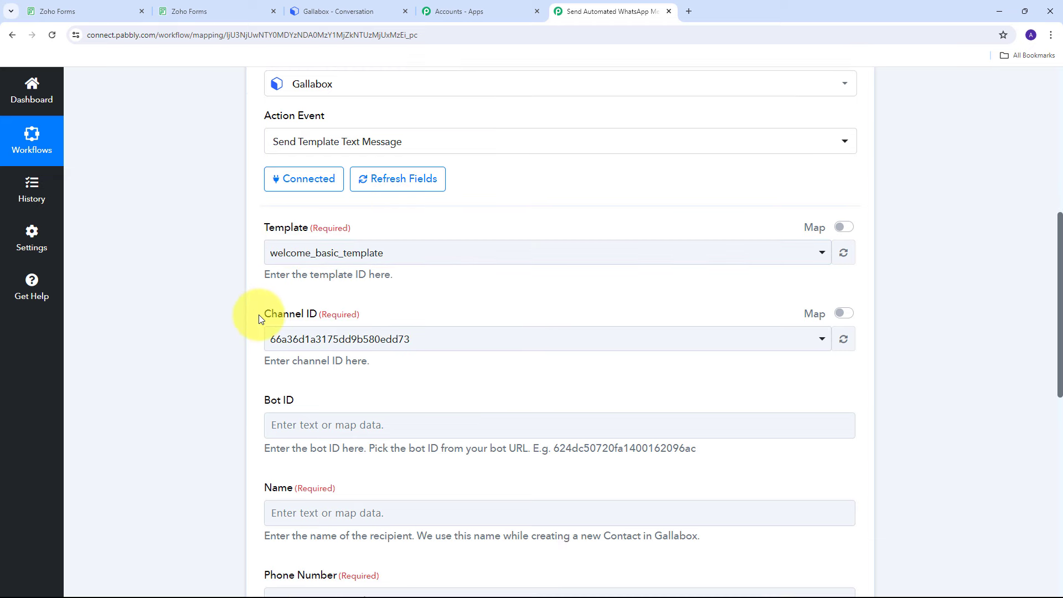
Step: Leave the Bot ID empty and map the Zoho Forms First Name and Last Name into the recipient Name field
scroll(258, 314, "down", 4)
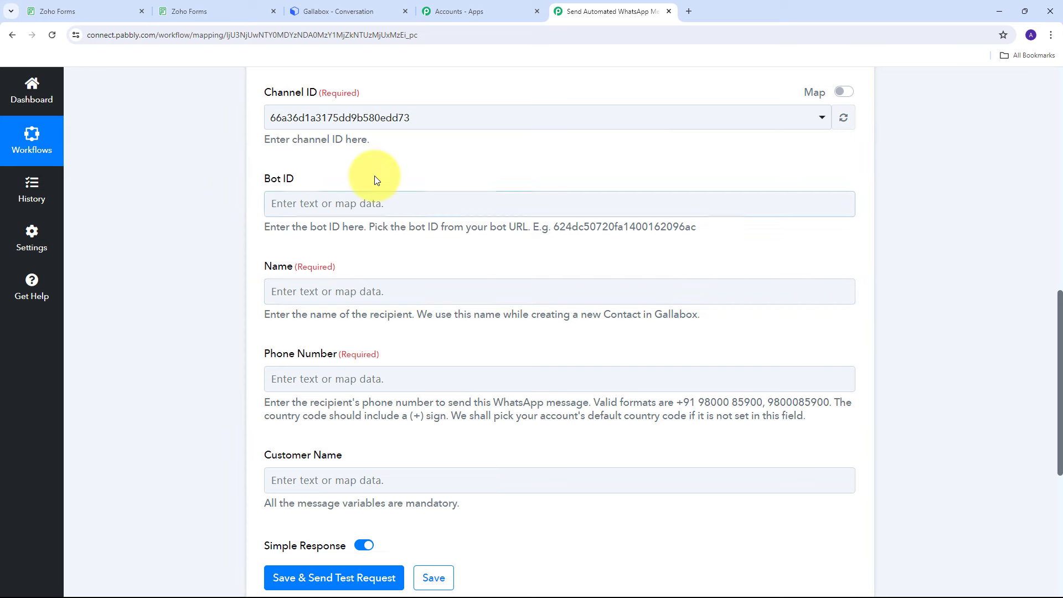
left_click(353, 203)
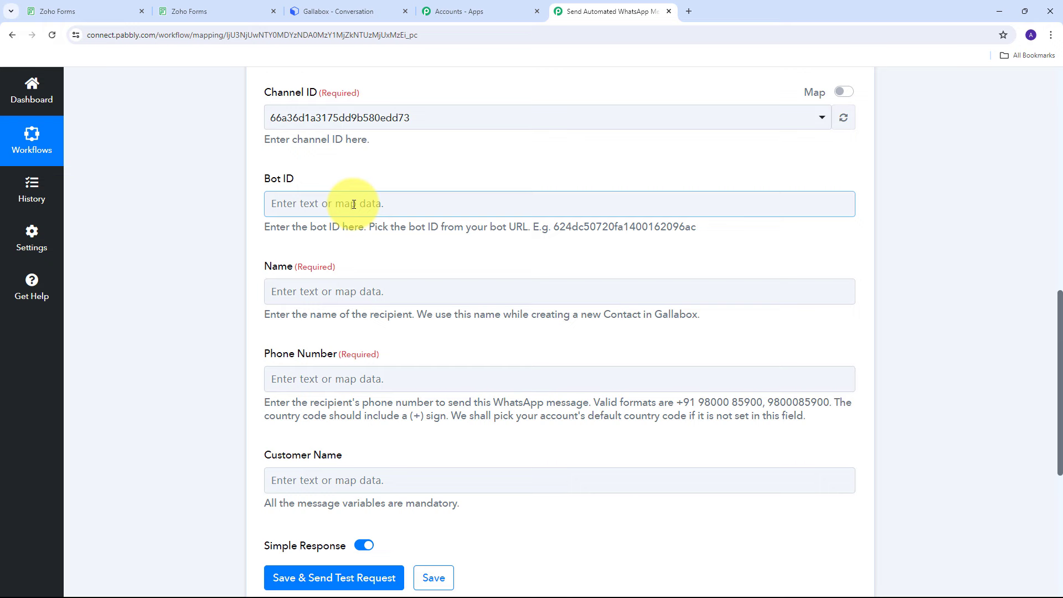
scroll(353, 204, "down", 1)
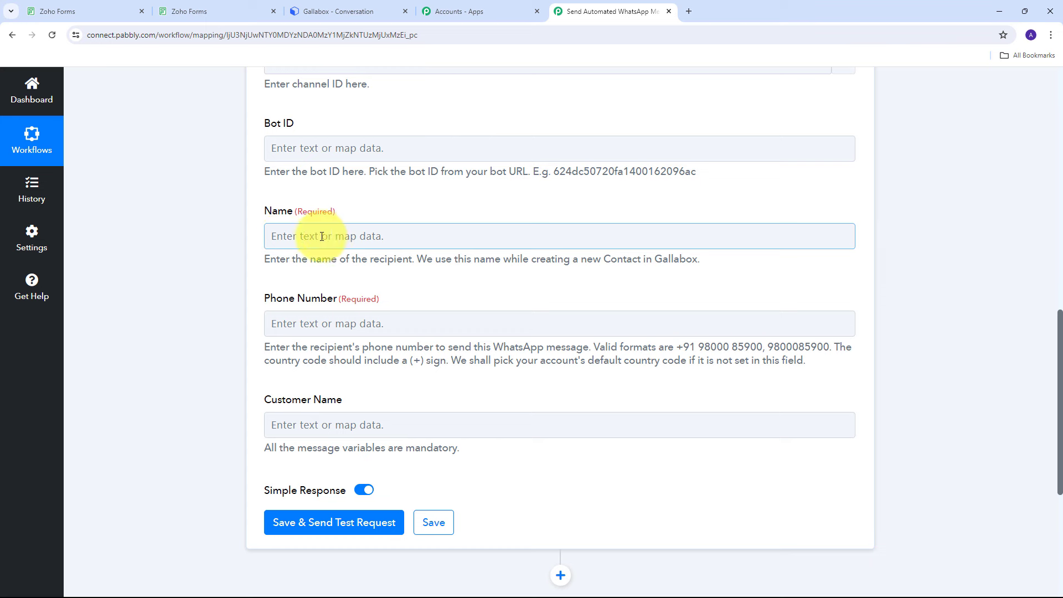
left_click(307, 237)
scroll(463, 190, "down", 1)
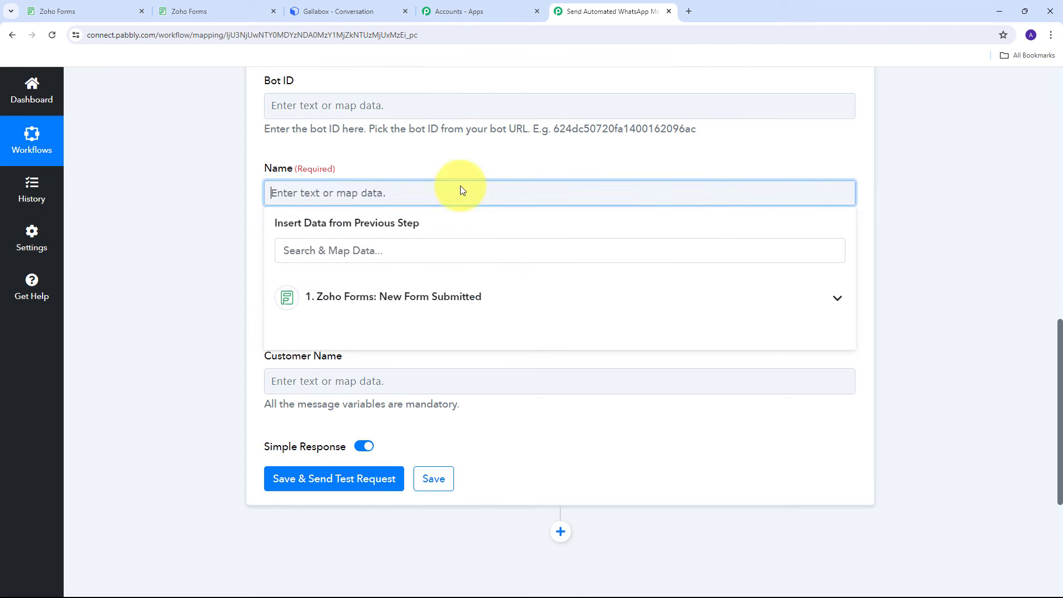
left_click(423, 288)
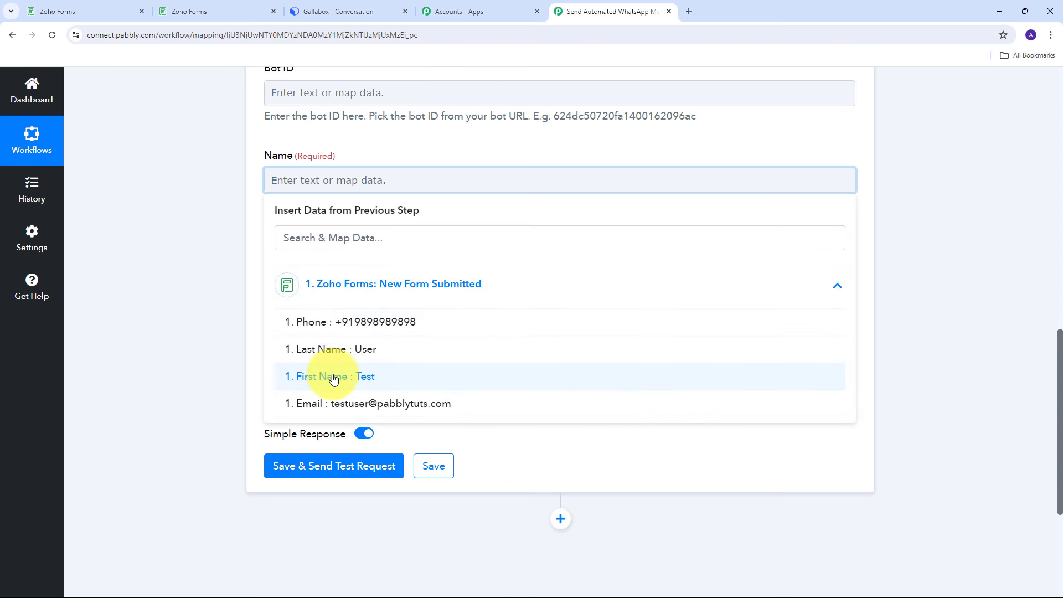
left_click(364, 378)
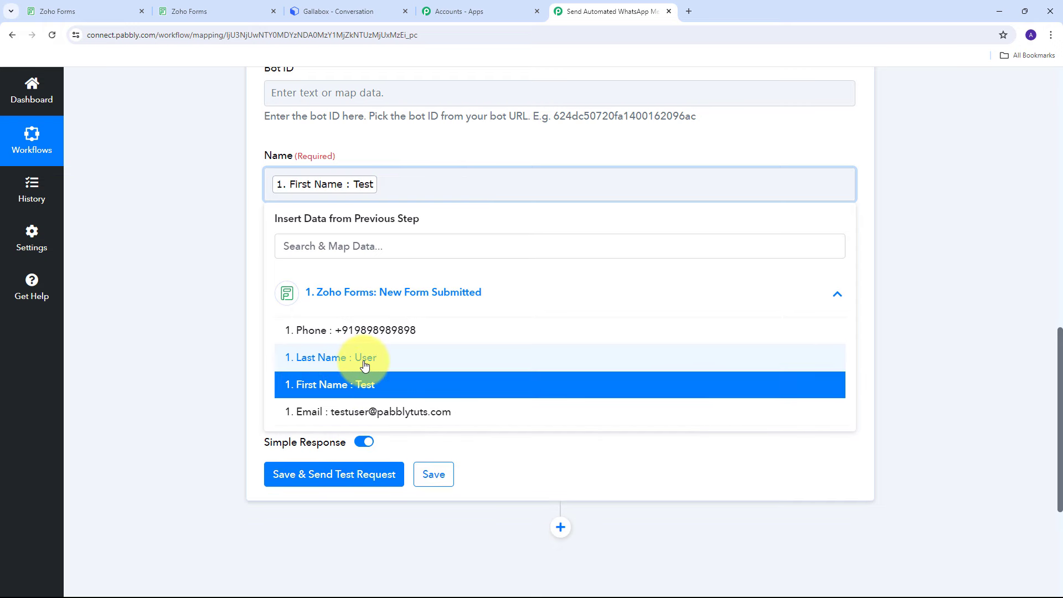
left_click(365, 359)
left_click(210, 257)
Step: Map the Zoho Forms Phone value into the Phone Number field and check it against the valid number formats
scroll(348, 231, "down", 1)
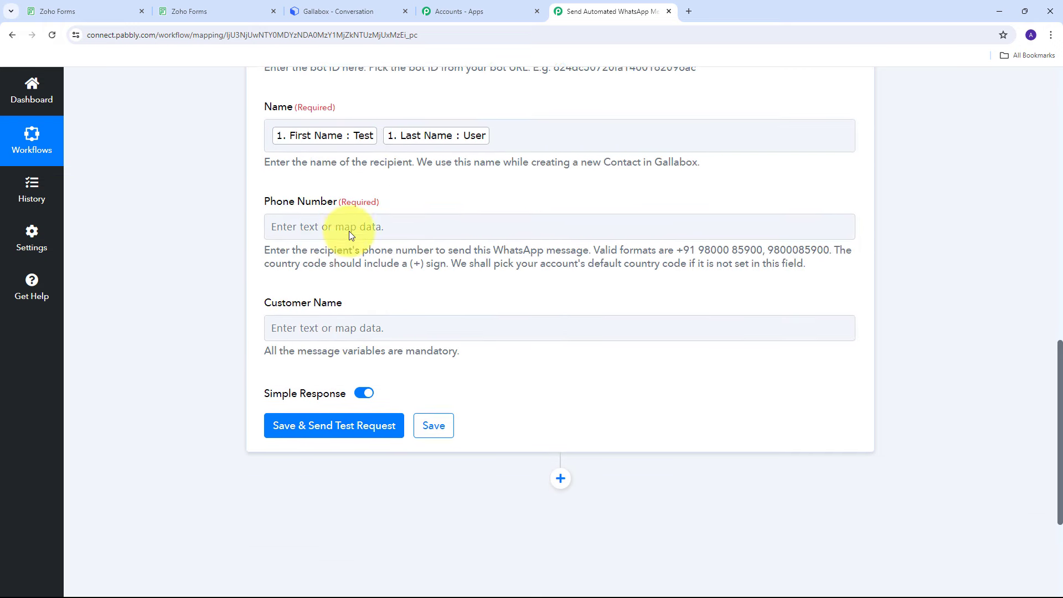
scroll(377, 202, "down", 1)
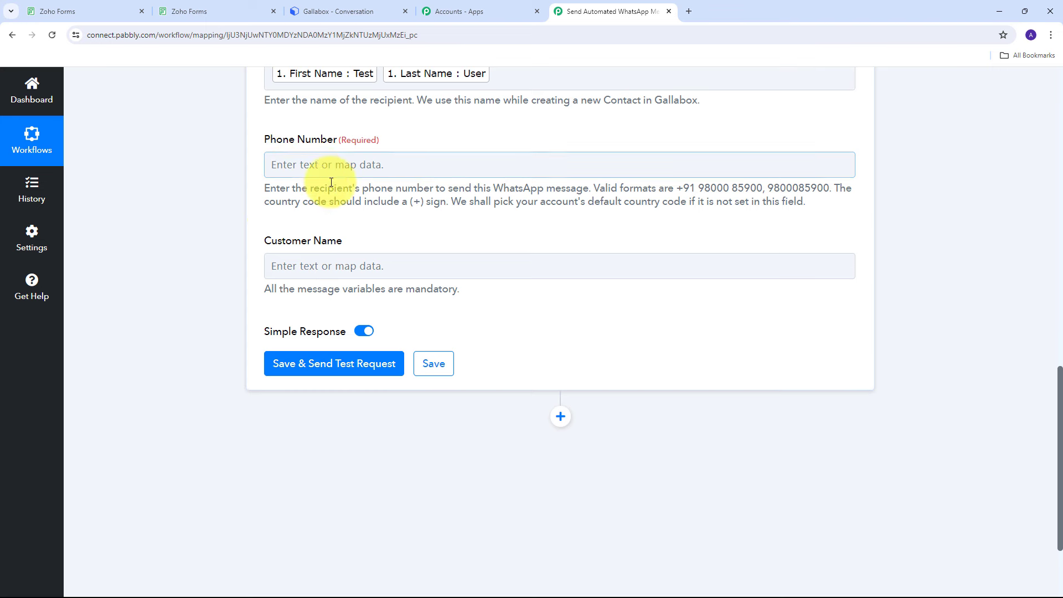
left_click(317, 166)
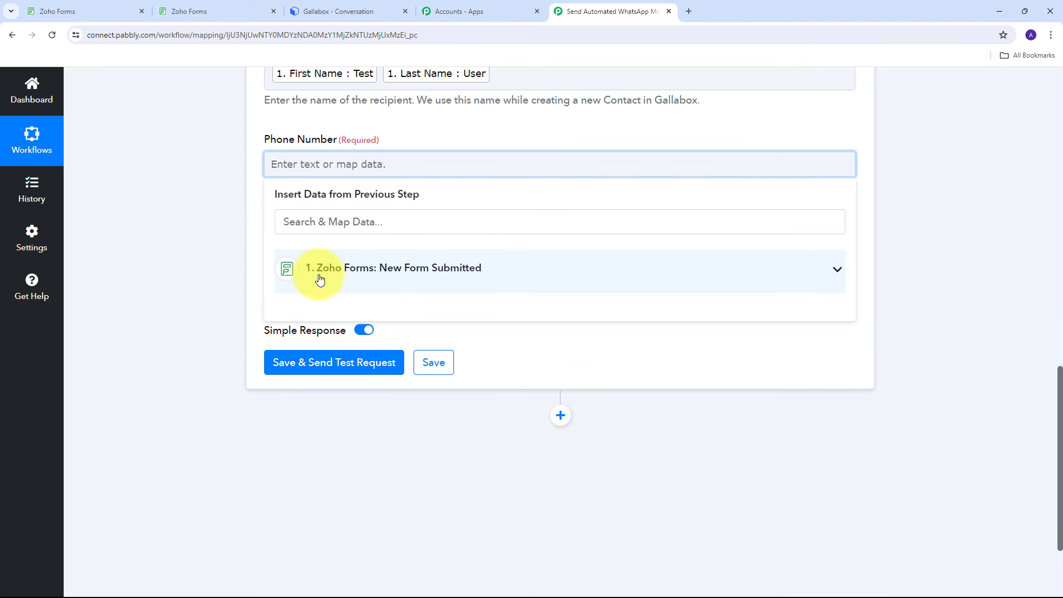
left_click(487, 269)
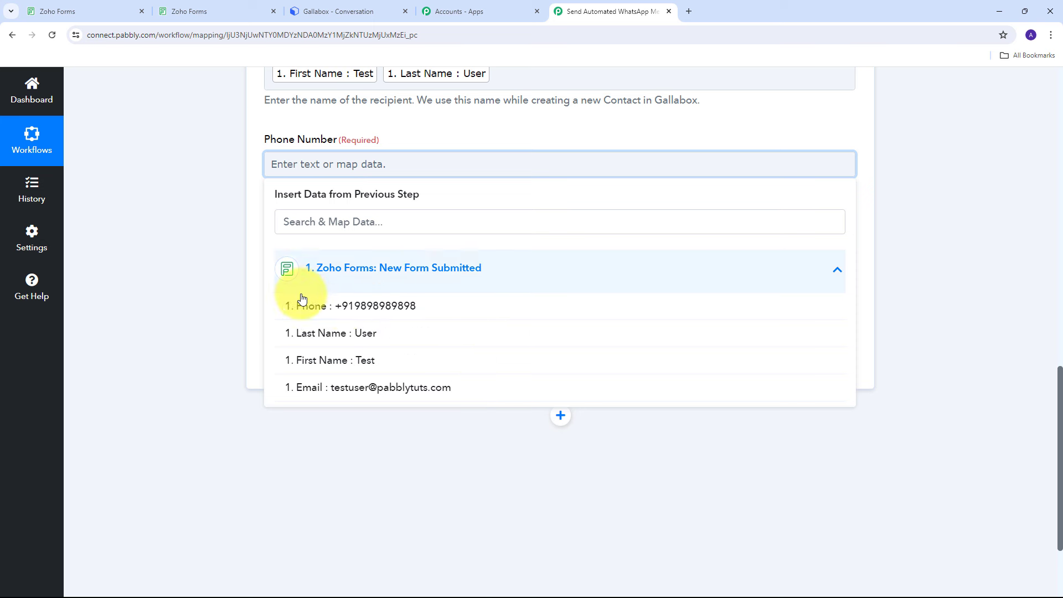
left_click(388, 310)
left_click(185, 227)
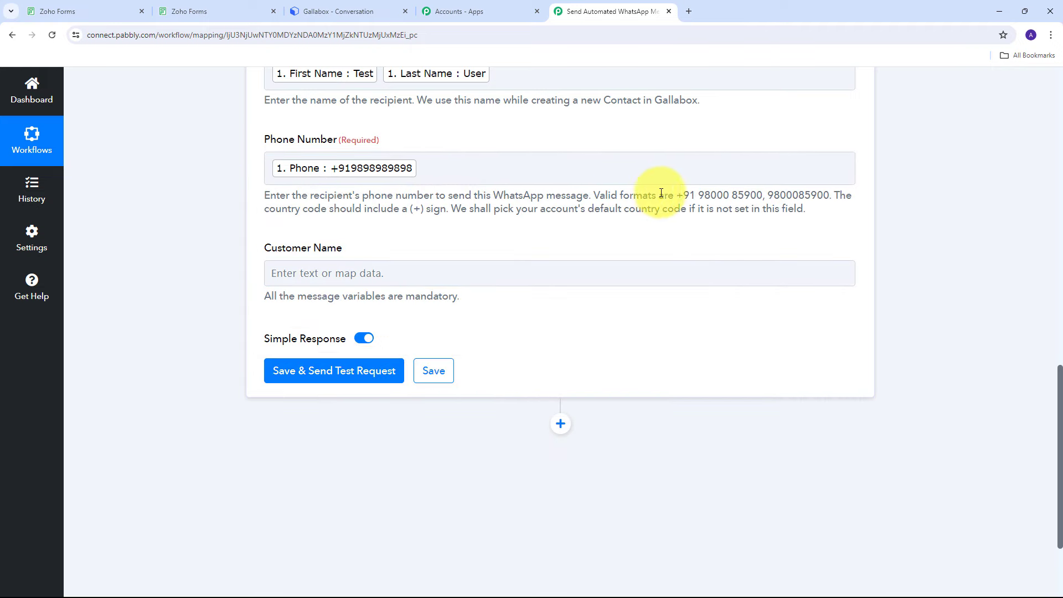
left_click_drag(829, 195, 674, 196)
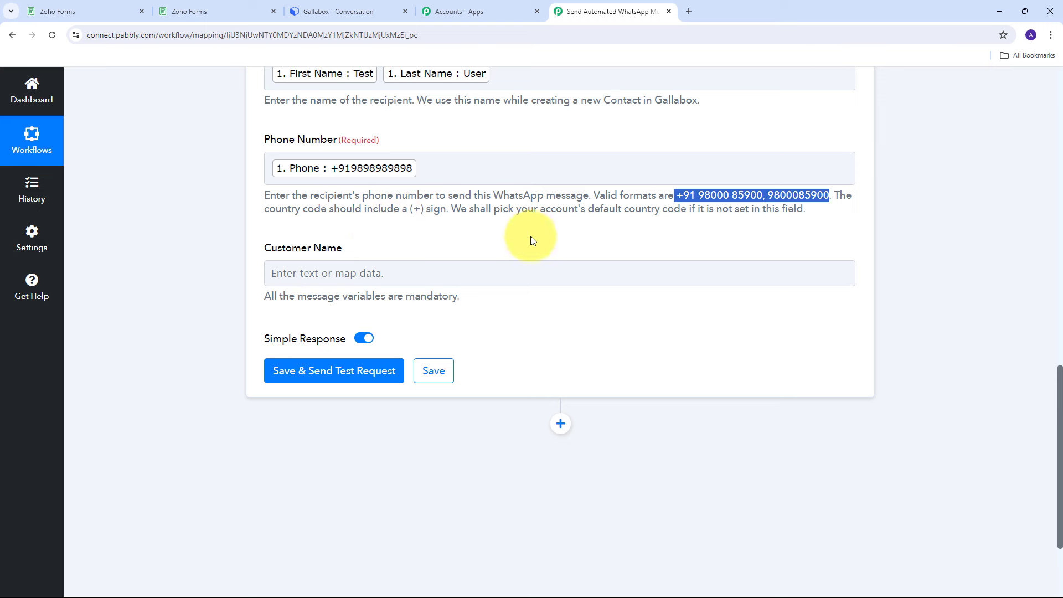
left_click(501, 227)
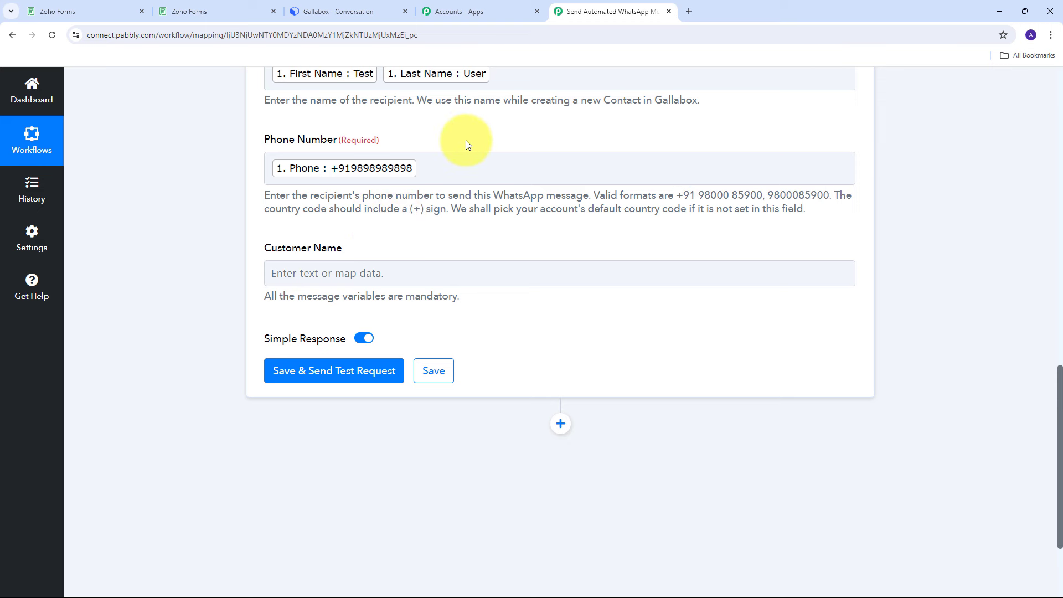
Step: Map the Zoho Forms First Name and Last Name into the Customer Name template variable
scroll(466, 144, "down", 2)
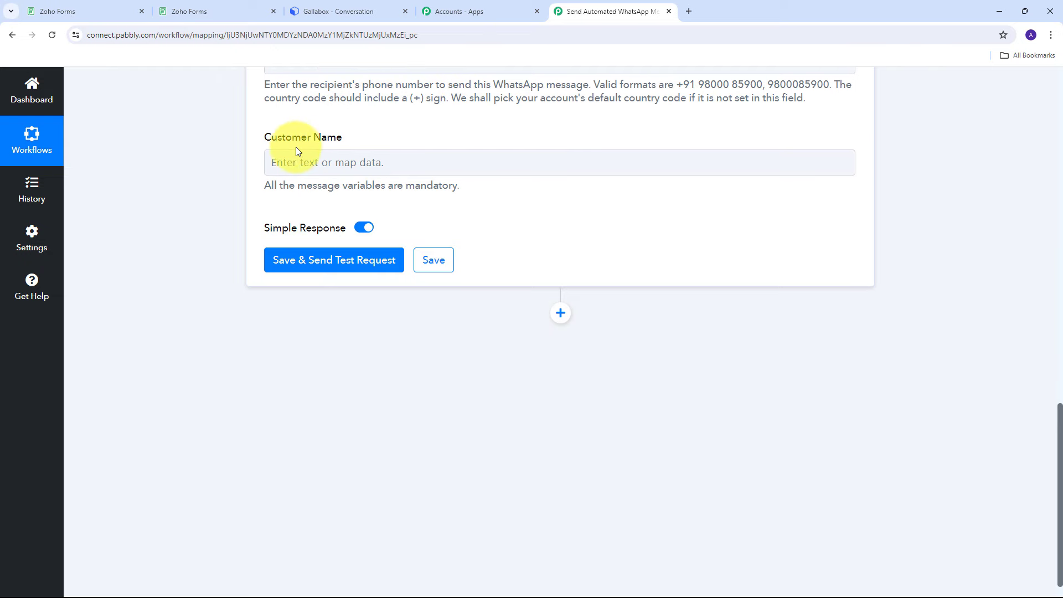
left_click(290, 166)
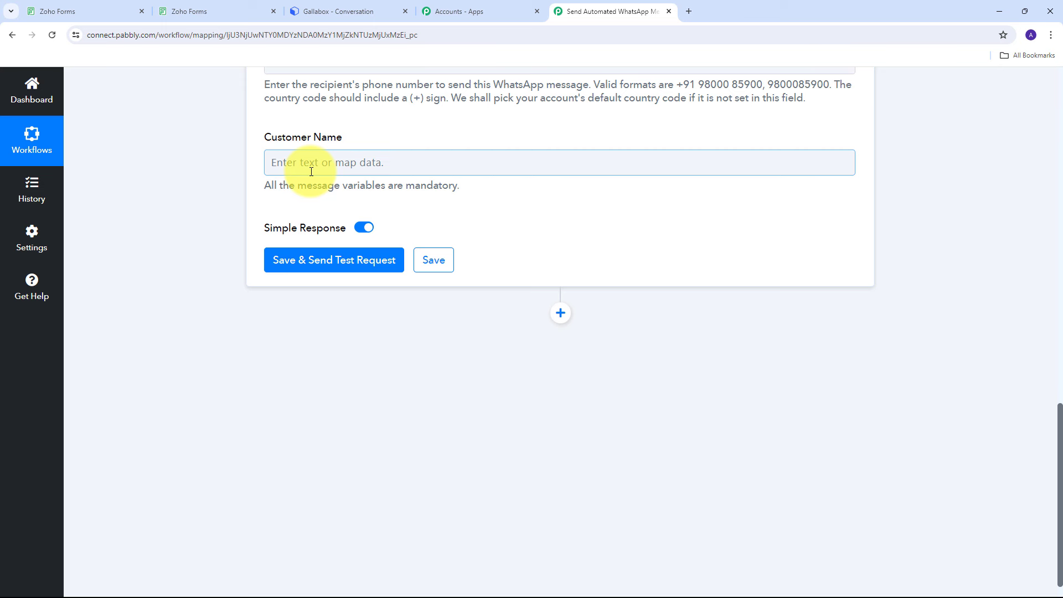
left_click(311, 166)
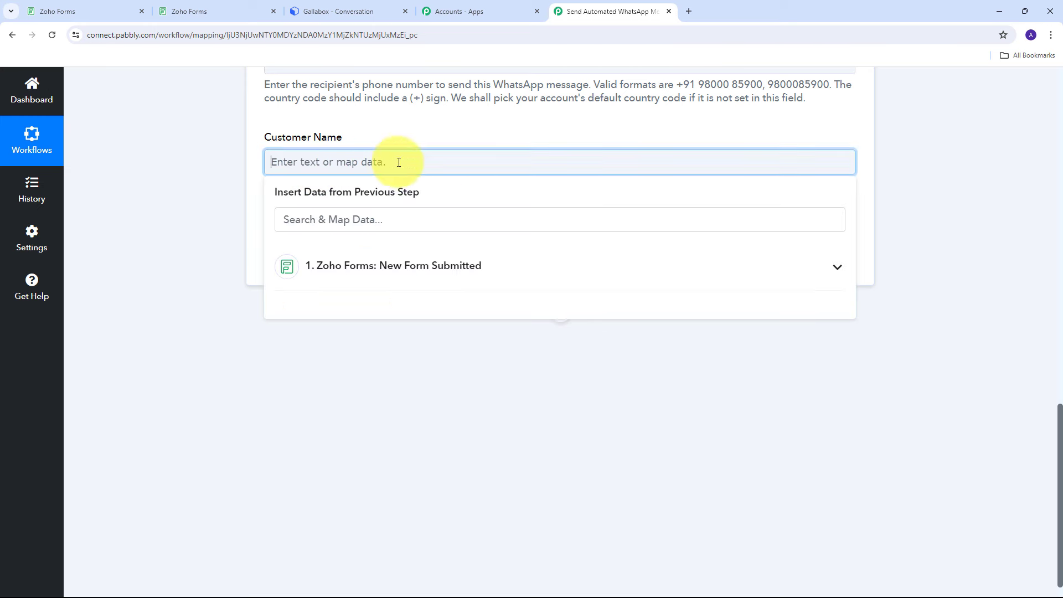
left_click(380, 266)
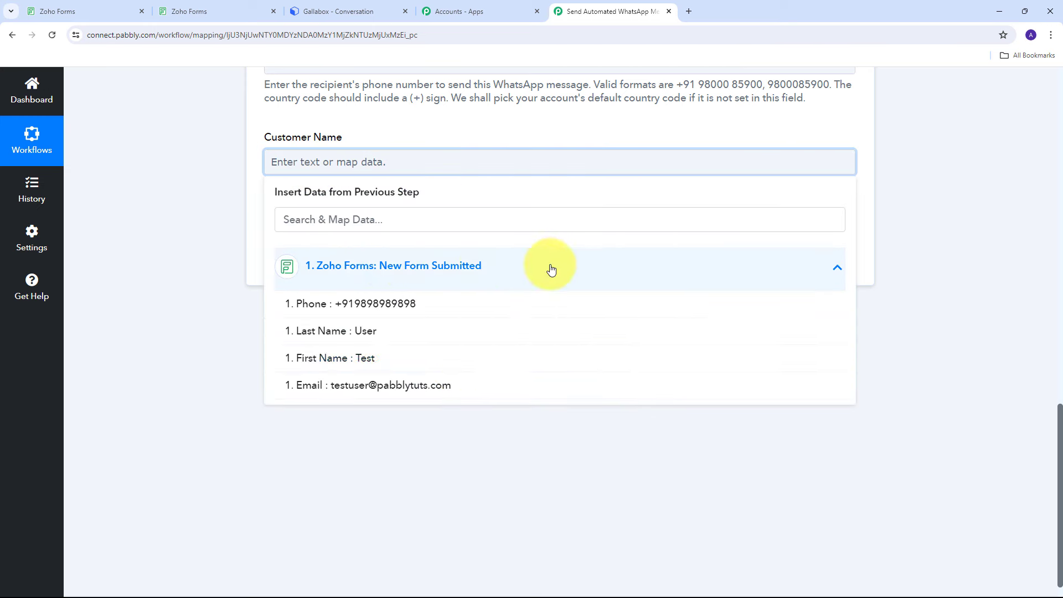
left_click(327, 364)
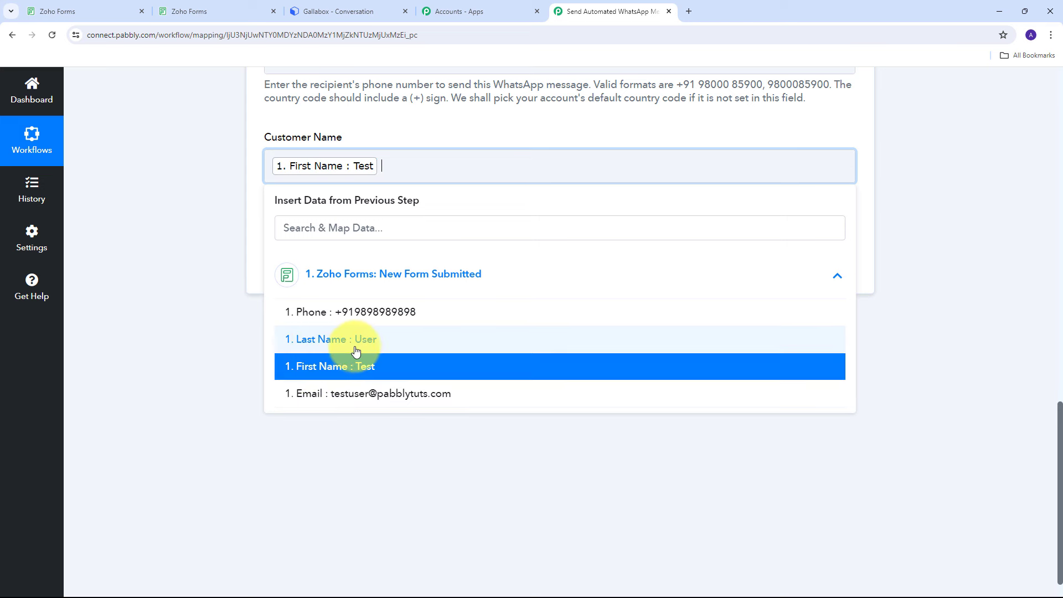
left_click(349, 342)
left_click(181, 266)
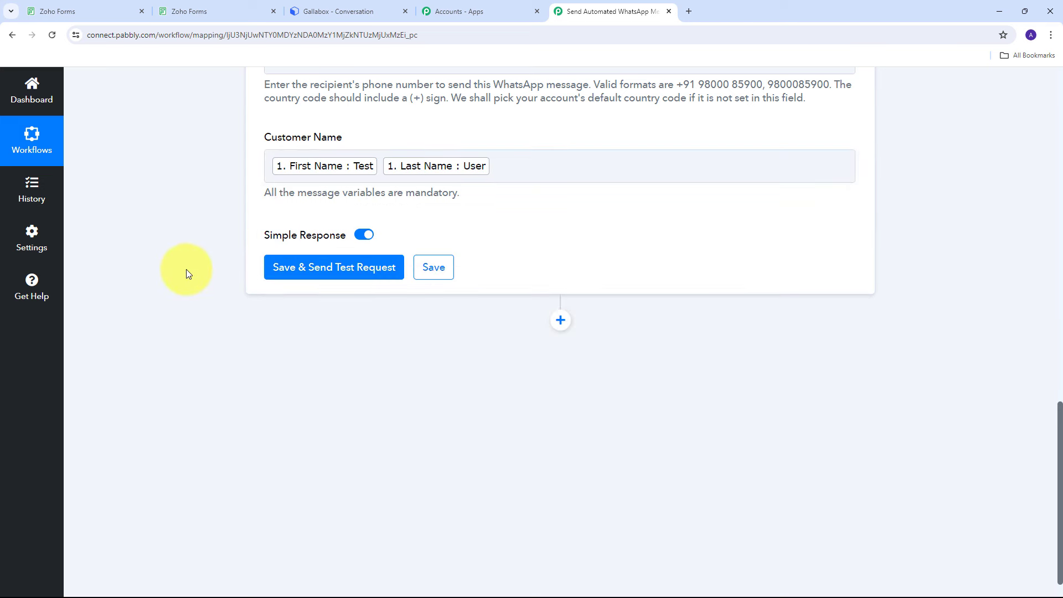
Step: Review the mapped fields, save the action with a test request, and check the recipient name in the received WhatsApp message
scroll(499, 185, "up", 3)
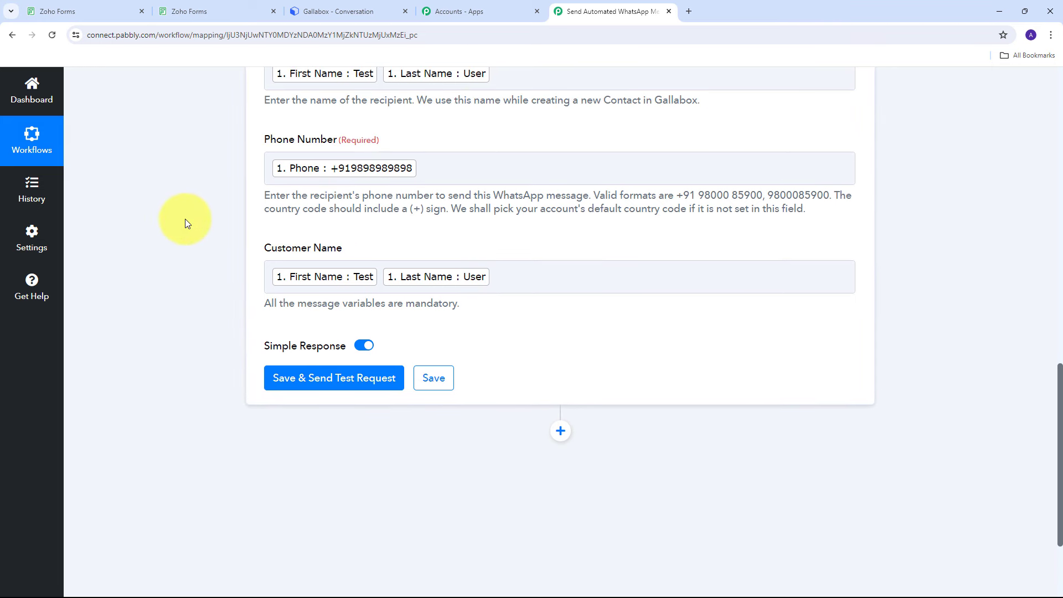
scroll(553, 275, "down", 1)
scroll(553, 274, "up", 3)
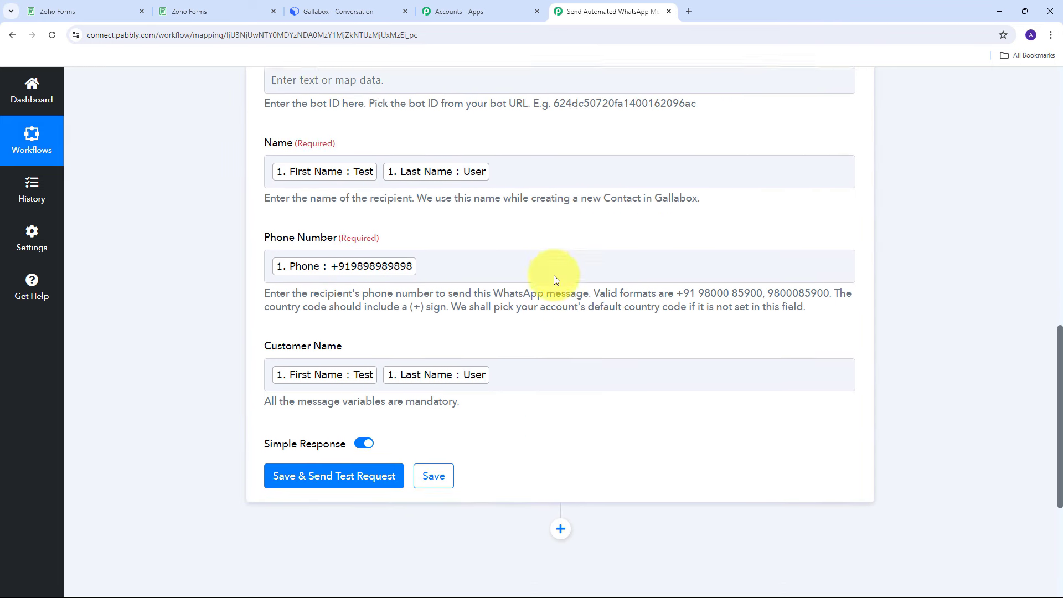
scroll(554, 274, "down", 4)
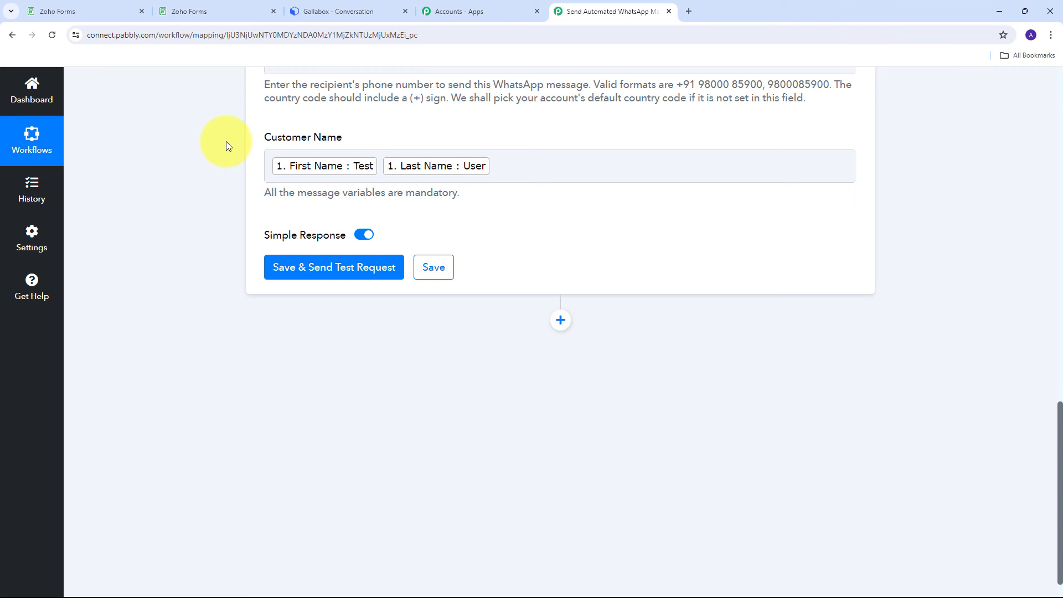
scroll(194, 173, "down", 1)
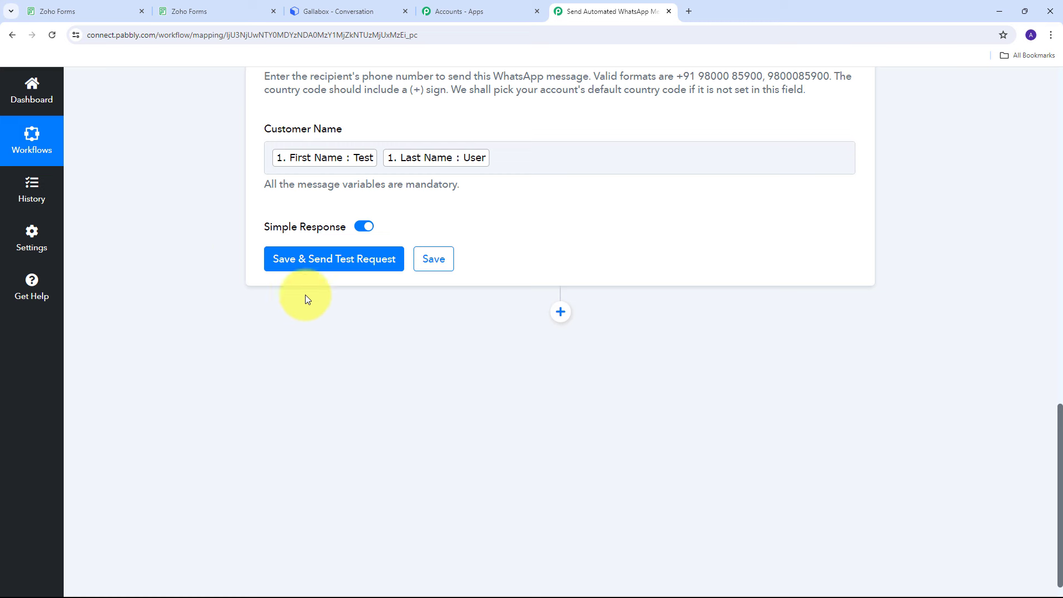
left_click(325, 264)
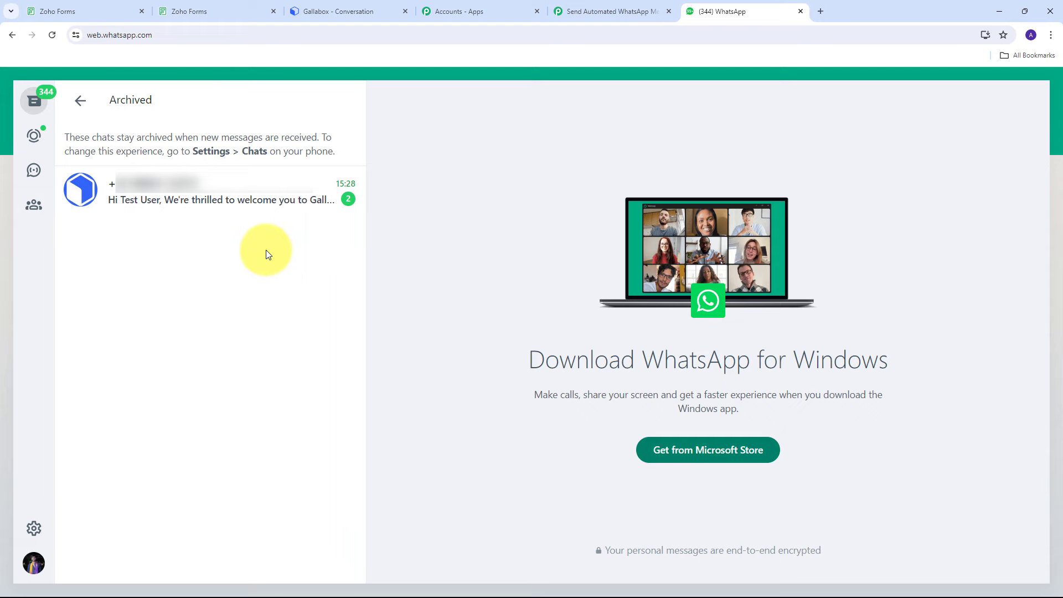
left_click(266, 203)
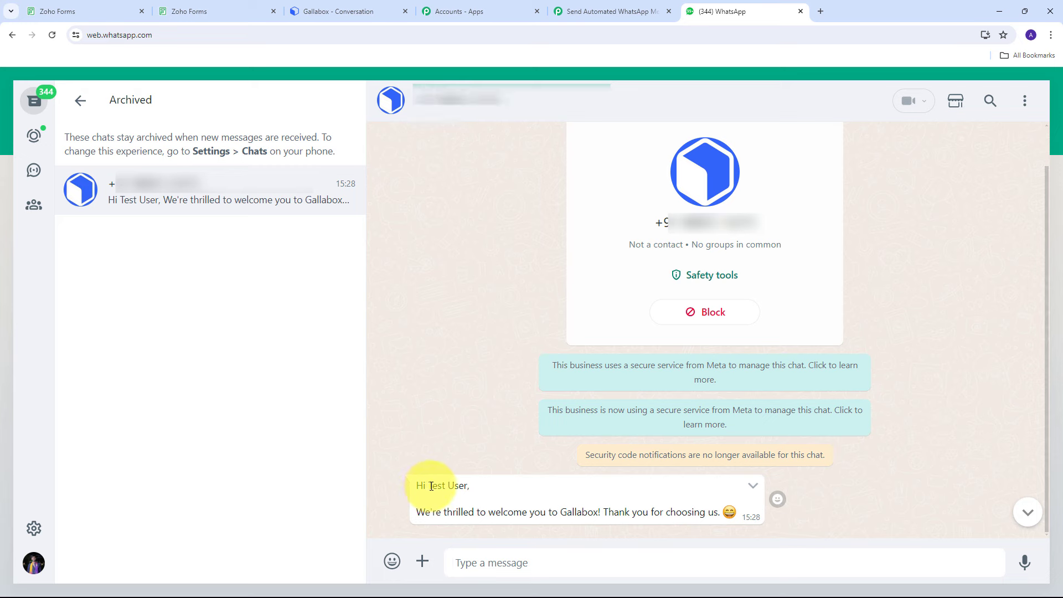
left_click_drag(428, 485, 467, 483)
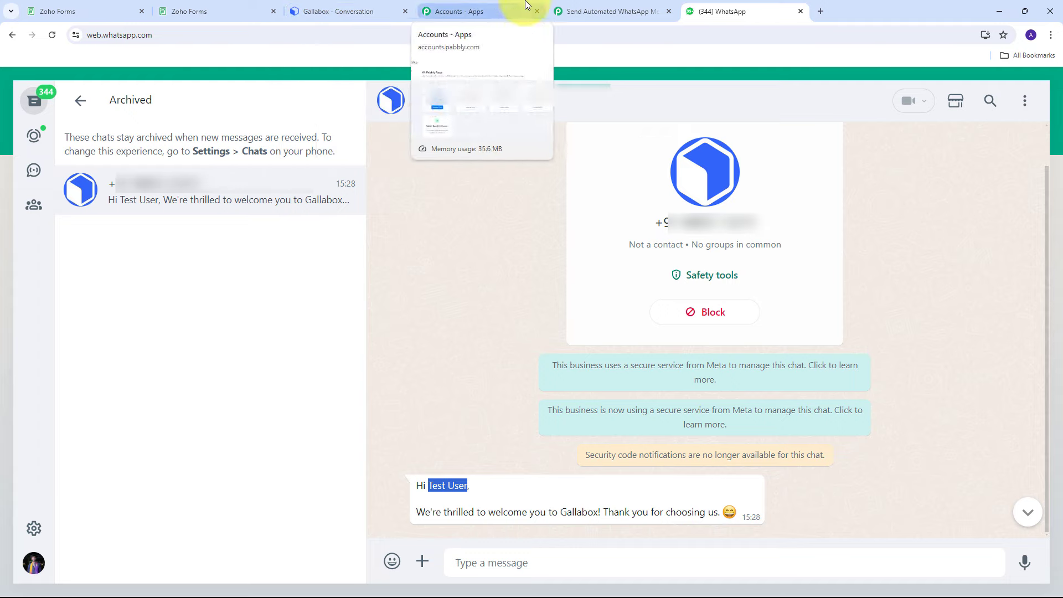
Step: Switch back to Pabbly Connect and collapse the Gallabox action step to review the workflow's trigger and action
left_click(588, 7)
scroll(605, 399, "up", 10)
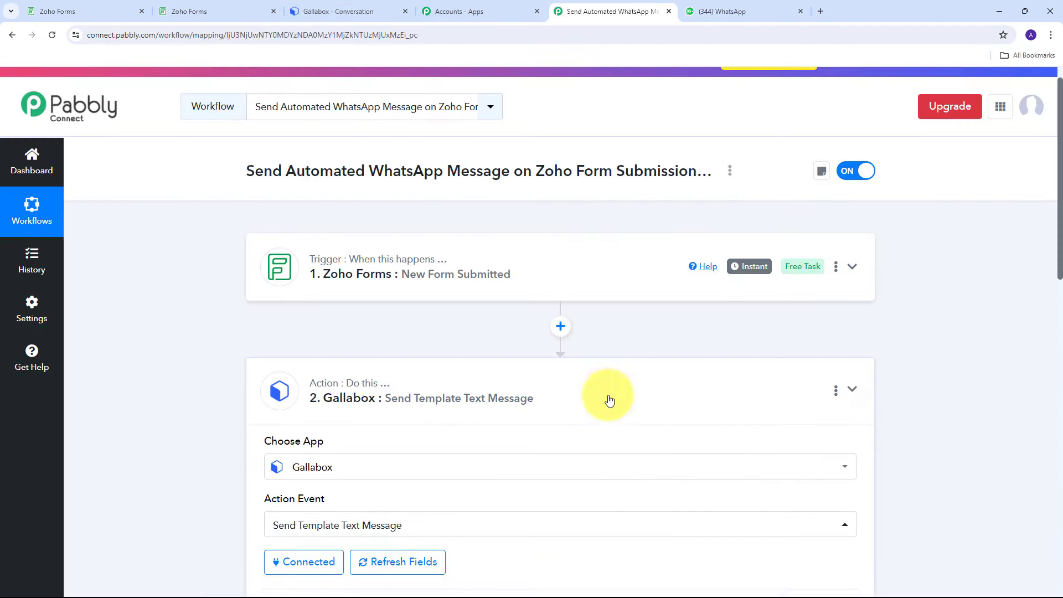
left_click(605, 399)
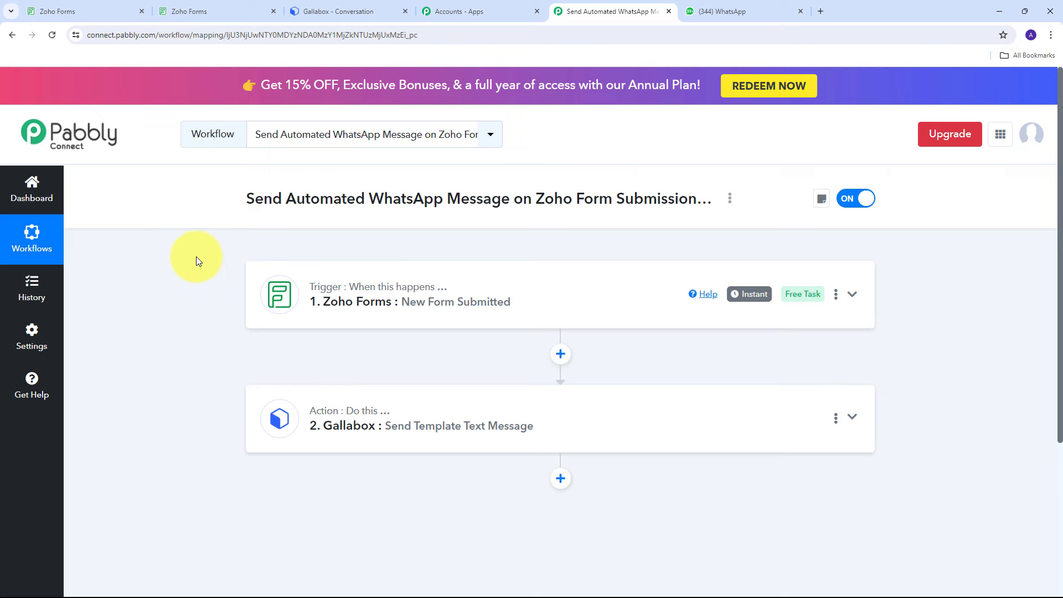
mouse_move(343, 294)
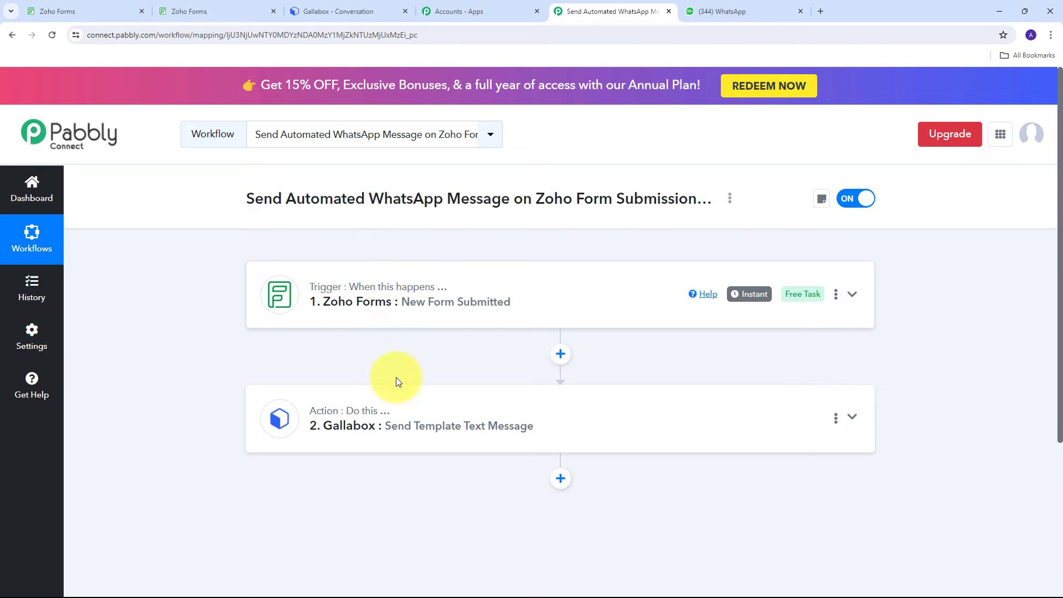
mouse_move(338, 394)
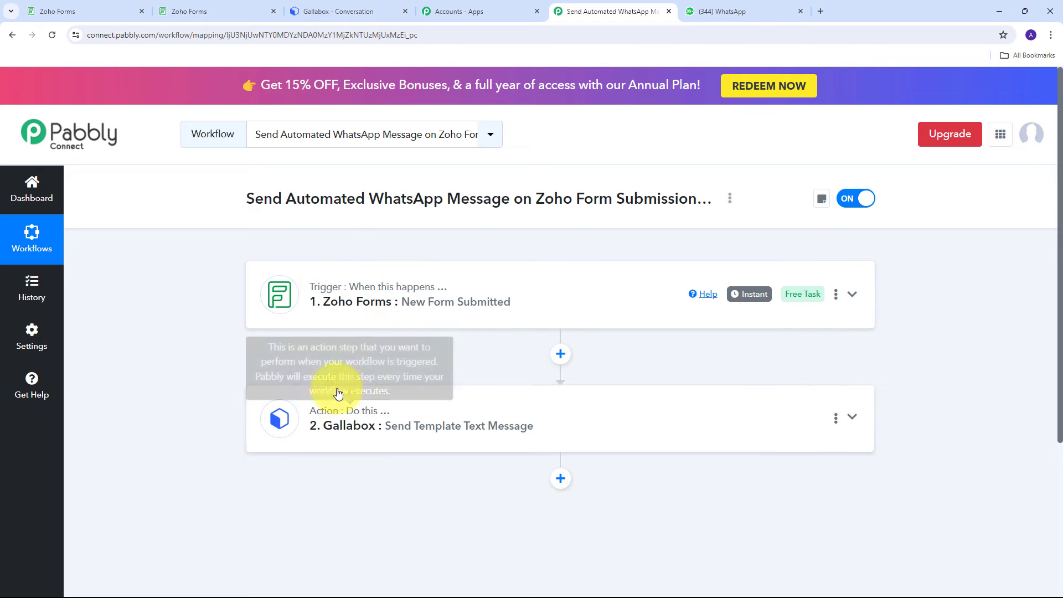